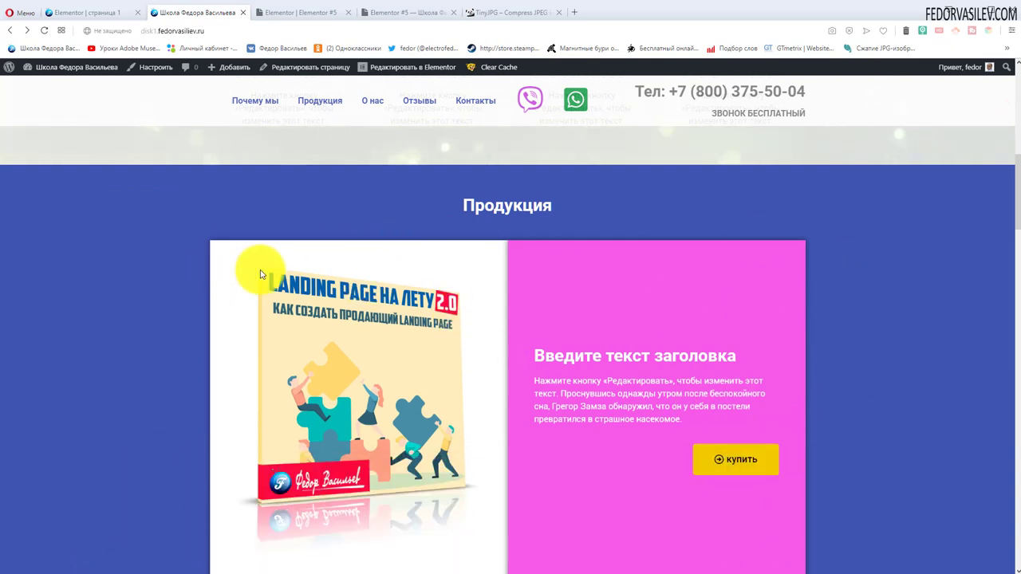
Examine the layout of the "Продукция" section on the finished sample page
{"action": "scroll", "coordinate": [487, 270], "scroll_direction": "down", "scroll_amount": 1}
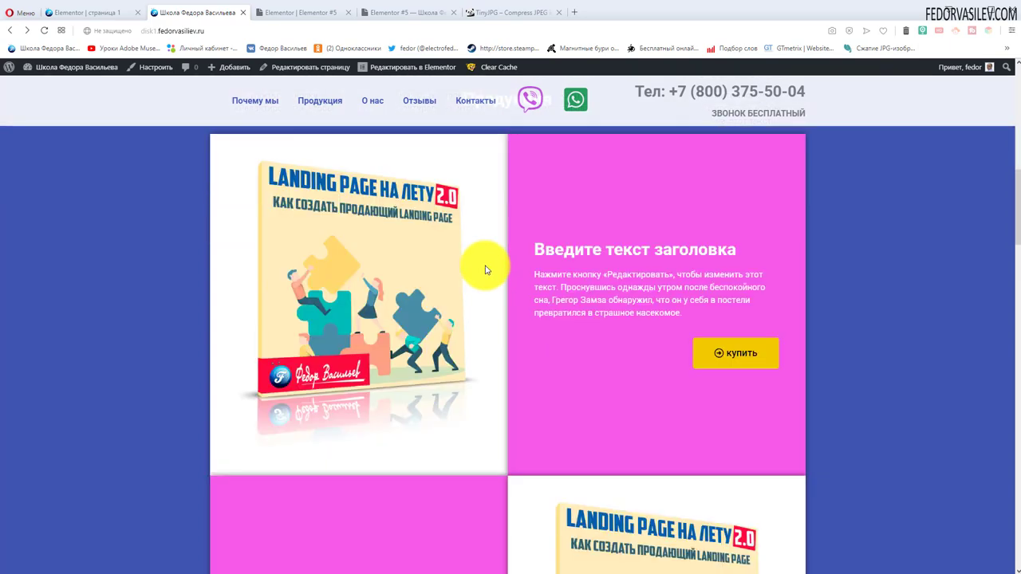
{"action": "scroll", "coordinate": [479, 271], "scroll_direction": "down", "scroll_amount": 2}
{"action": "scroll", "coordinate": [471, 274], "scroll_direction": "up", "scroll_amount": 2}
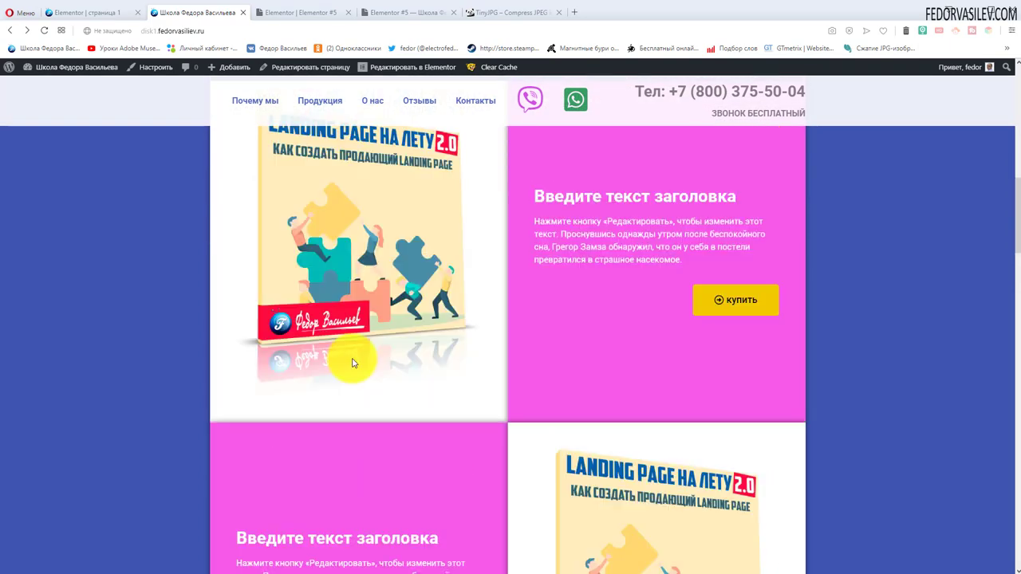
{"action": "scroll", "coordinate": [354, 363], "scroll_direction": "up", "scroll_amount": 2}
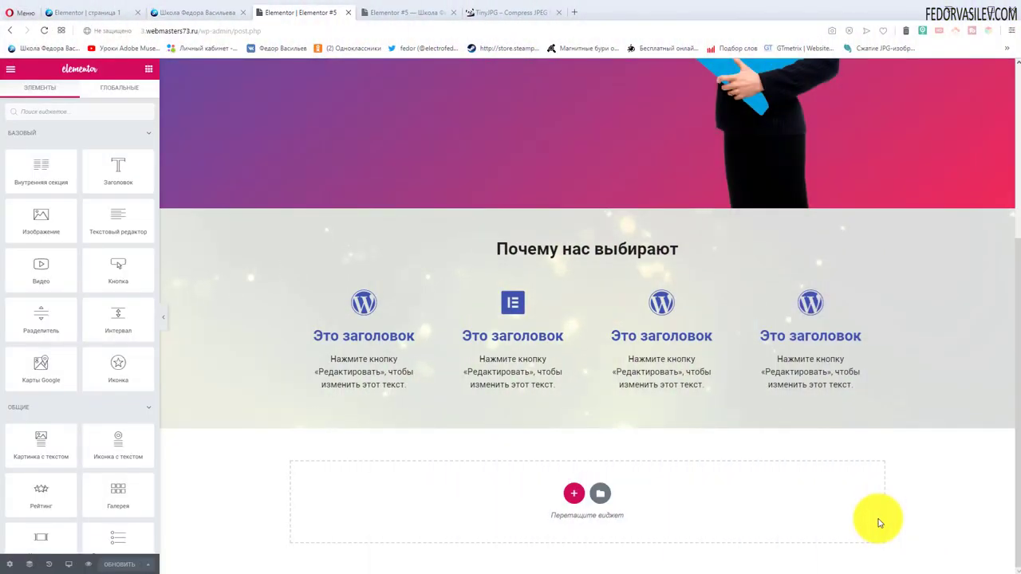
Add a new empty single-column section below the "Почему нас выбирают" section in the Elementor page
{"action": "scroll", "coordinate": [859, 515], "scroll_direction": "up", "scroll_amount": 4}
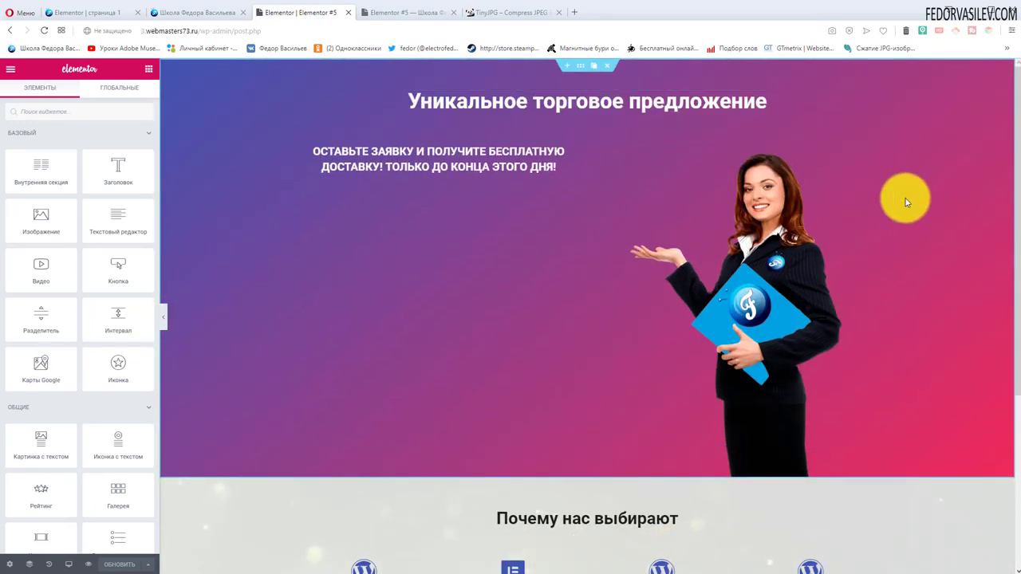
{"action": "scroll", "coordinate": [577, 342], "scroll_direction": "down", "scroll_amount": 3}
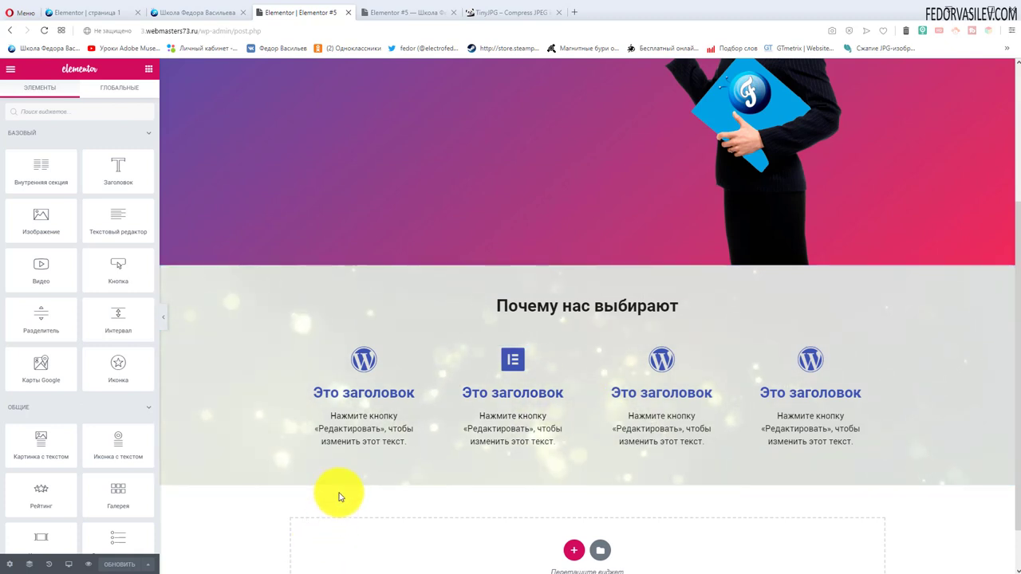
{"action": "scroll", "coordinate": [339, 497], "scroll_direction": "down", "scroll_amount": 1}
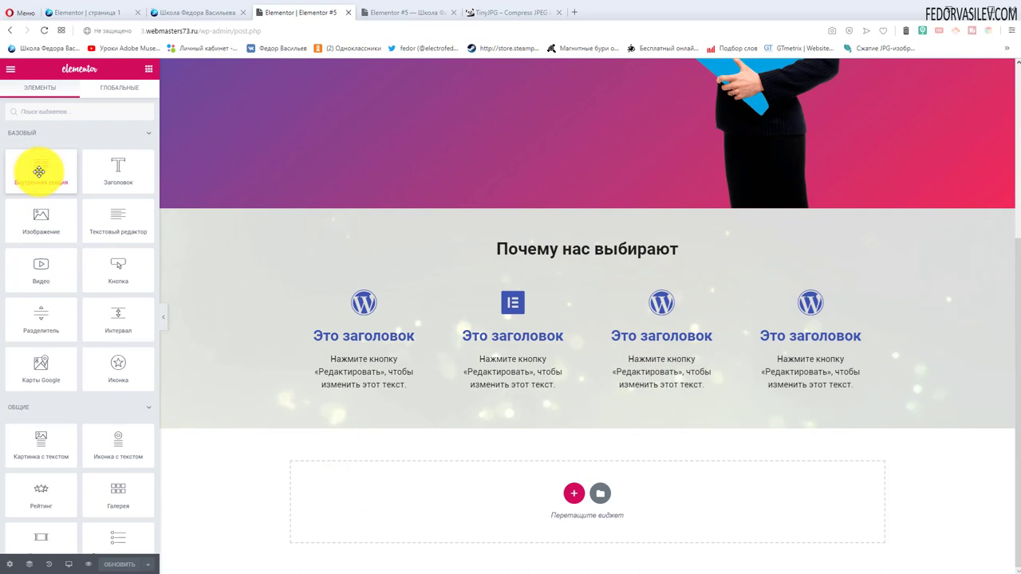
{"action": "left_click_drag", "start_coordinate": [39, 172], "coordinate": [456, 495]}
{"action": "left_click", "coordinate": [601, 438]}
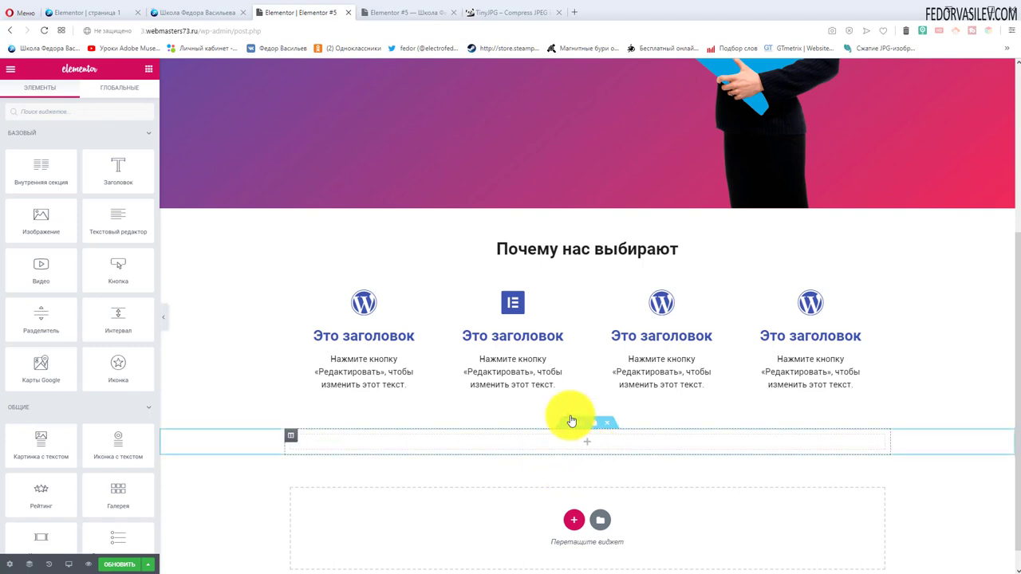
Copy the "Почему нас выбирают" heading into the new empty section and change the copy's text to "Продукция"
{"action": "scroll", "coordinate": [519, 209], "scroll_direction": "down", "scroll_amount": 1}
{"action": "right_click", "coordinate": [525, 223]}
{"action": "left_click", "coordinate": [551, 269]}
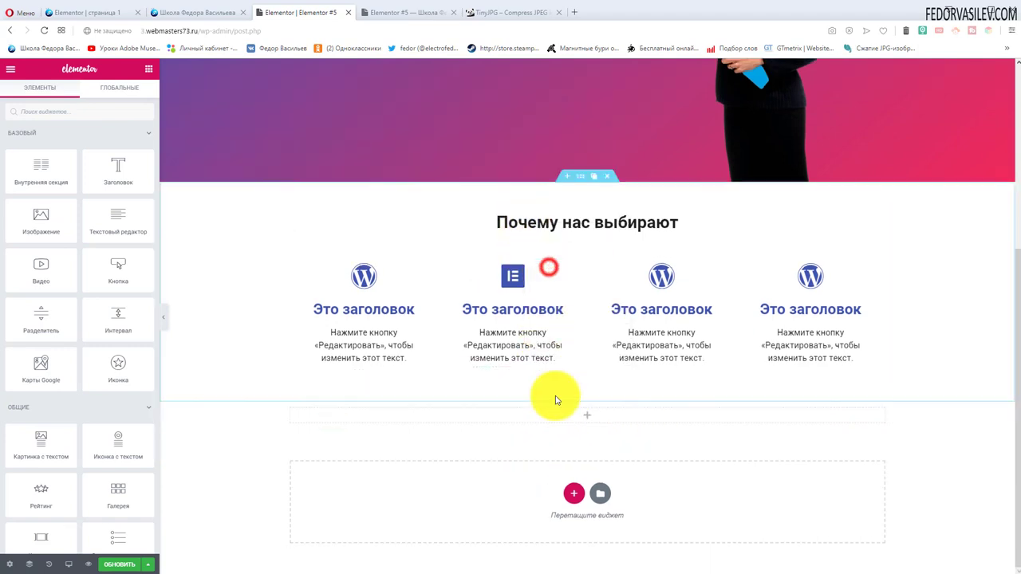
{"action": "right_click", "coordinate": [587, 421]}
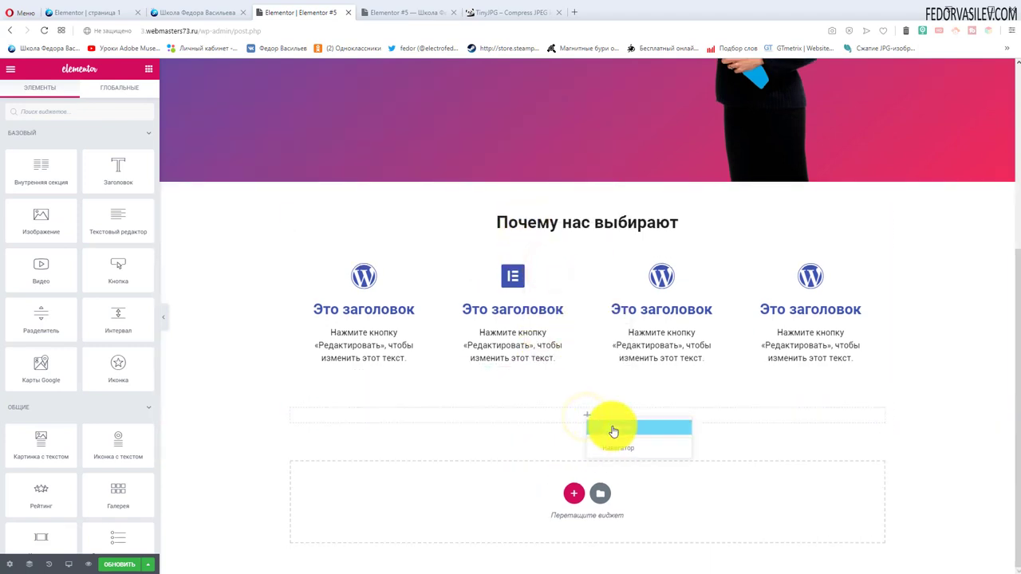
{"action": "left_click", "coordinate": [614, 432]}
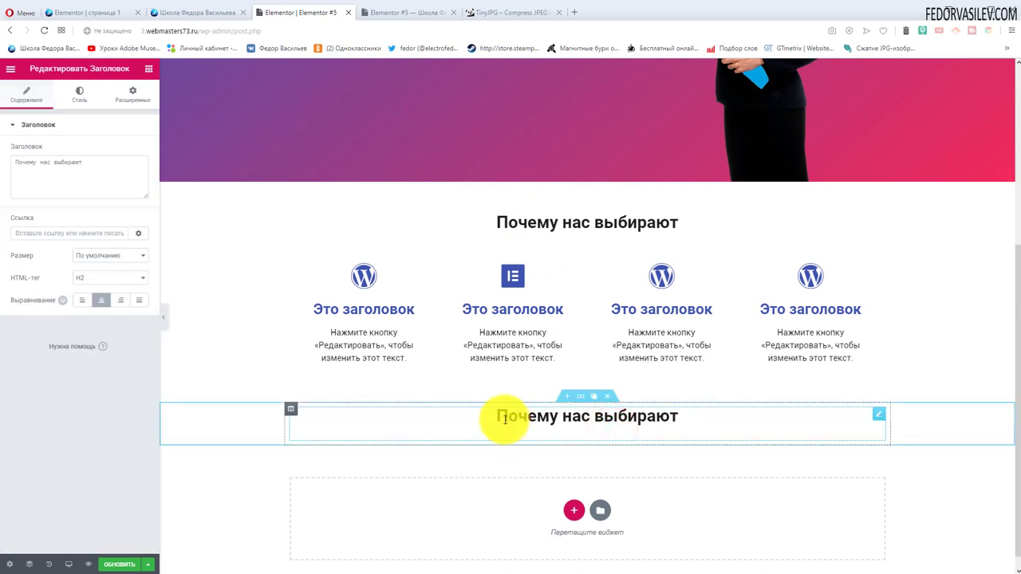
{"action": "left_click_drag", "start_coordinate": [499, 416], "coordinate": [722, 424]}
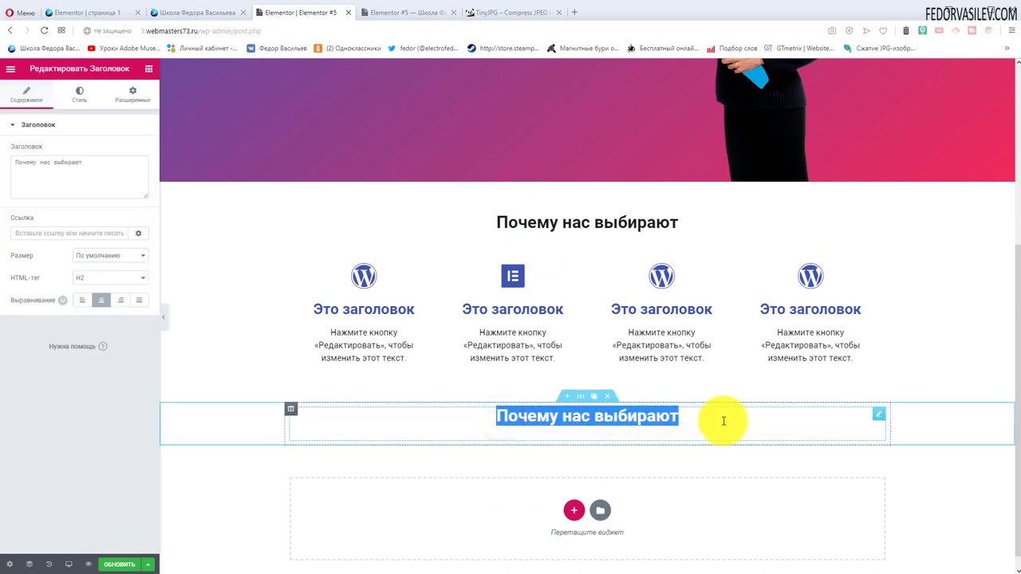
{"action": "type", "text": "Продукция"}
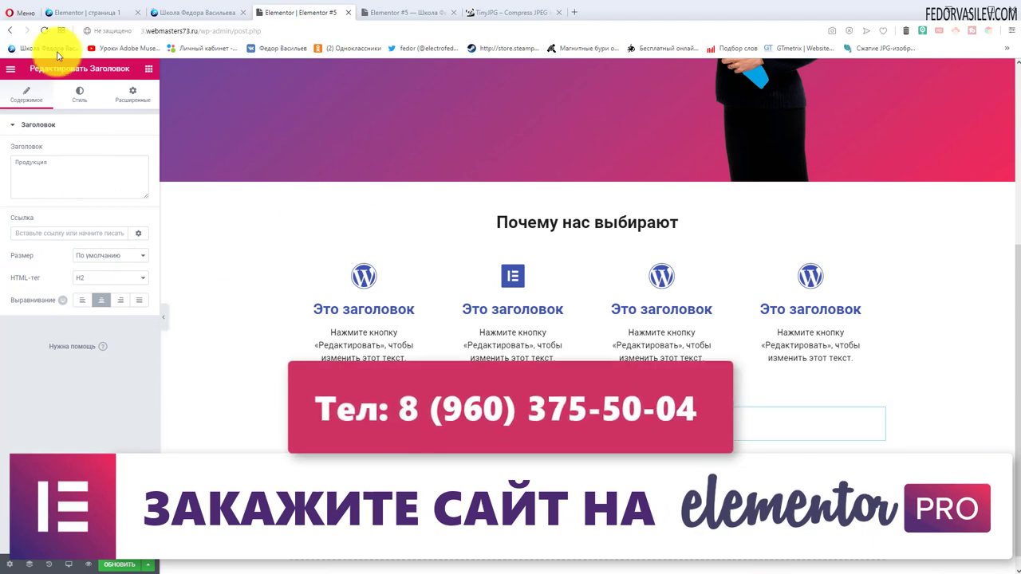
Give the "Продукция" section a classic background in blue #4054b2, matching the sample page
{"action": "left_click", "coordinate": [184, 12]}
{"action": "scroll", "coordinate": [39, 313], "scroll_direction": "down", "scroll_amount": 2}
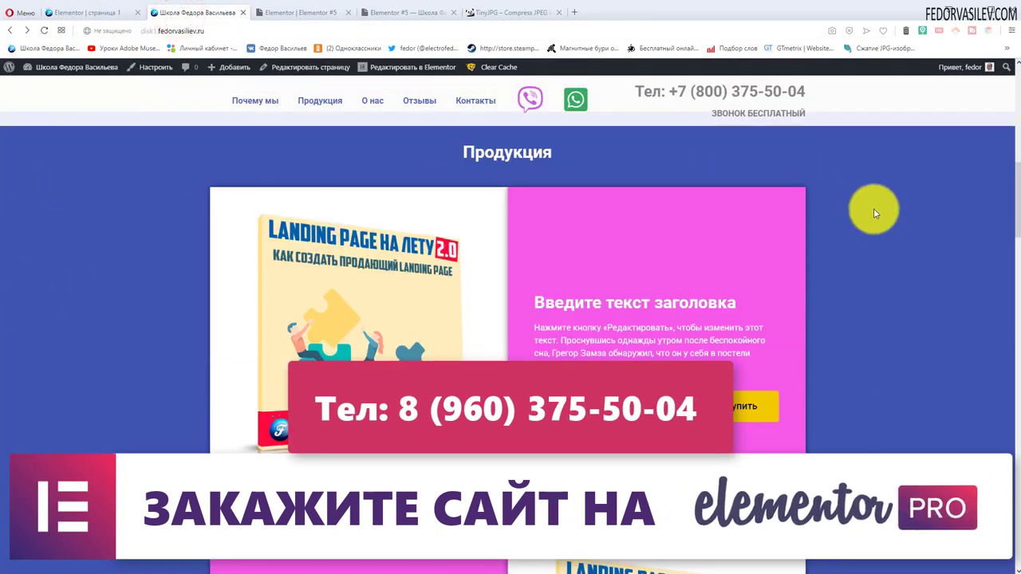
{"action": "left_click", "coordinate": [327, 19]}
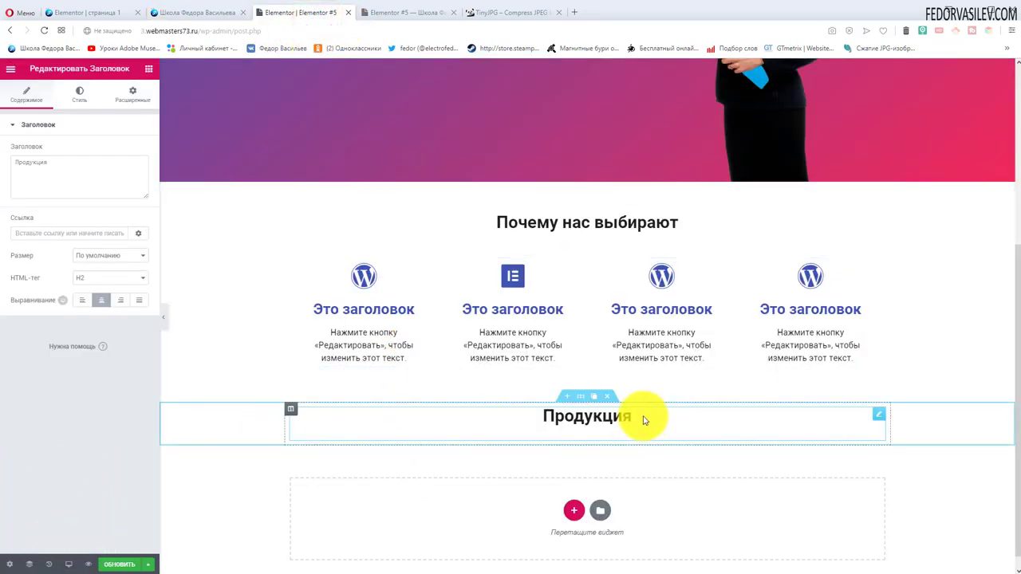
{"action": "left_click", "coordinate": [584, 399]}
{"action": "left_click", "coordinate": [74, 99]}
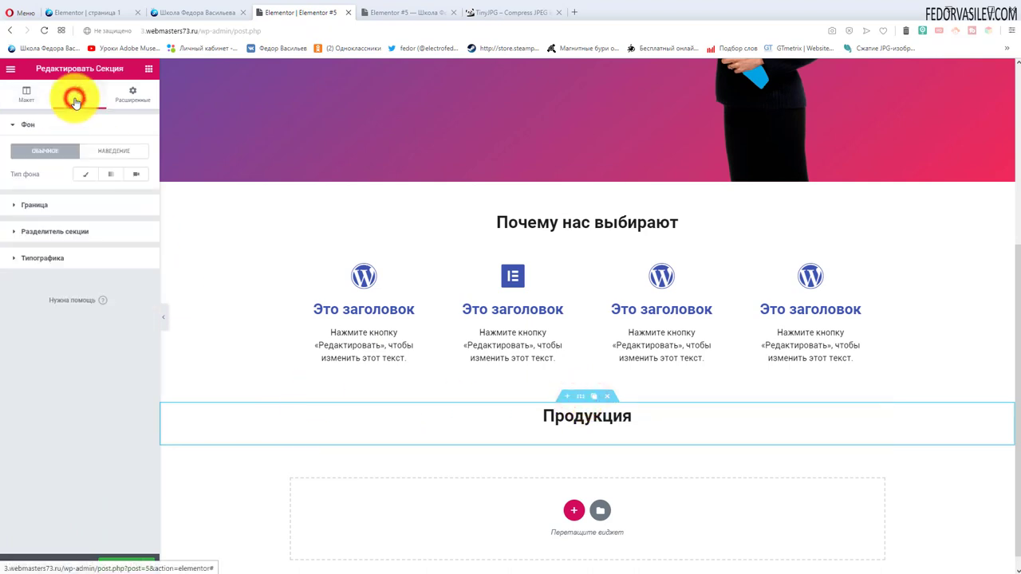
{"action": "left_click", "coordinate": [81, 175]}
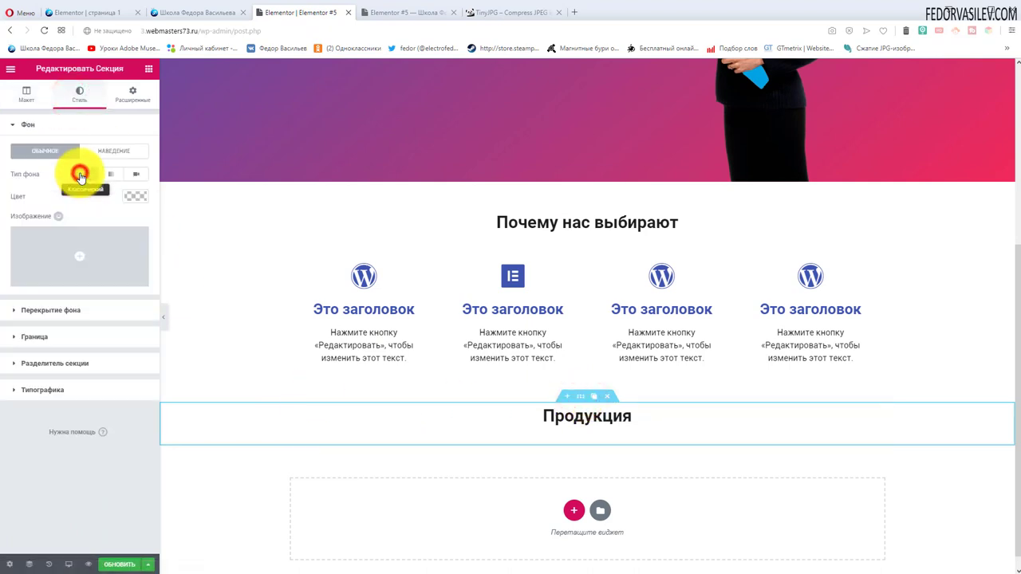
{"action": "left_click", "coordinate": [131, 196]}
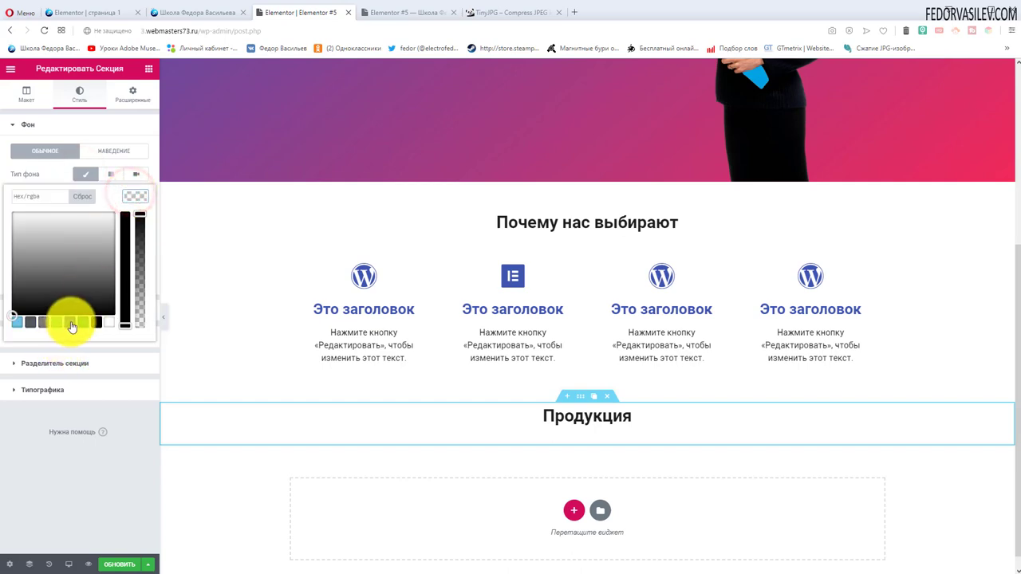
{"action": "left_click", "coordinate": [71, 323]}
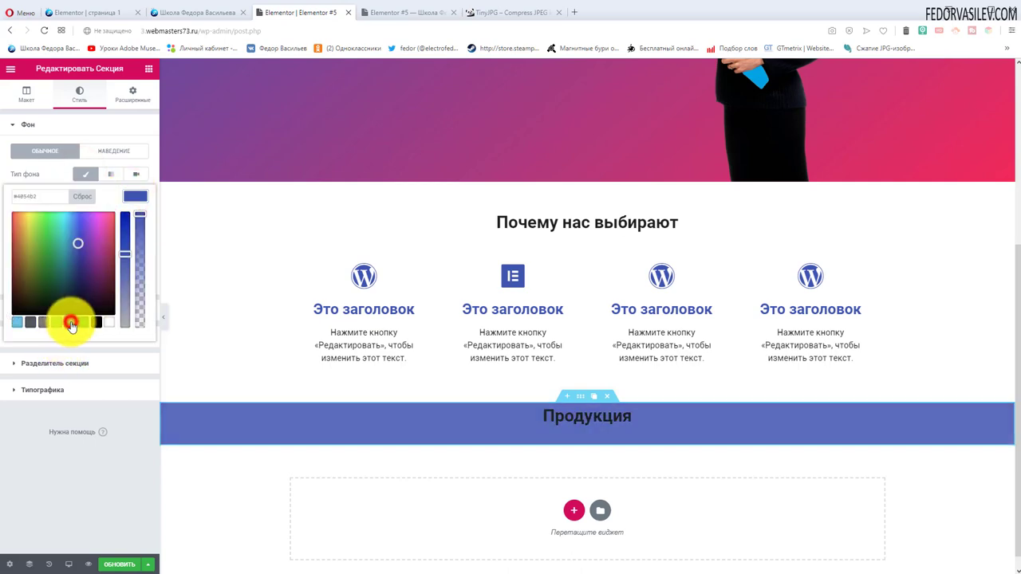
Set the text colour of the "Продукция" heading to white #ffffff
{"action": "left_click", "coordinate": [589, 417]}
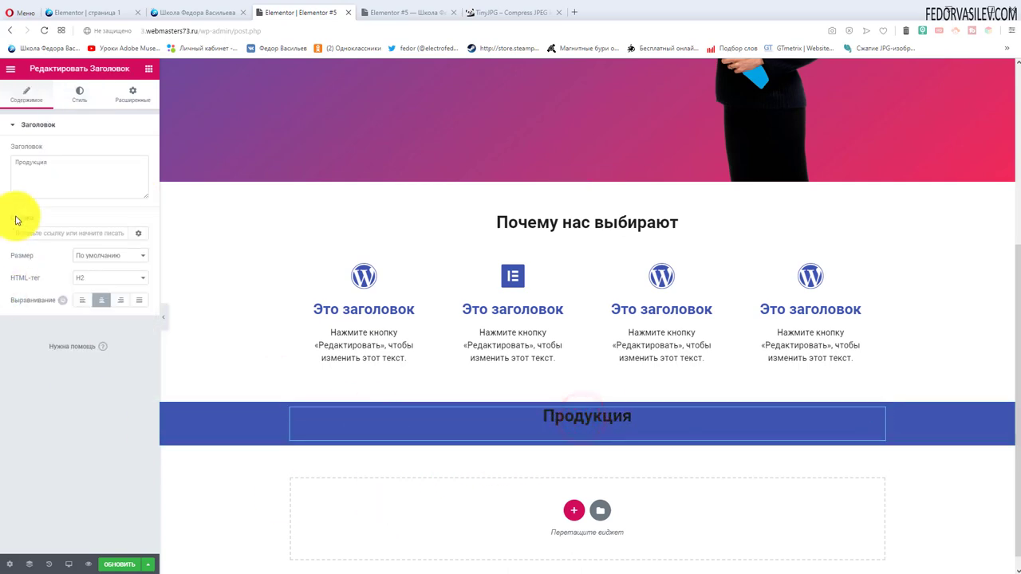
{"action": "left_click", "coordinate": [70, 96]}
{"action": "left_click", "coordinate": [134, 150]}
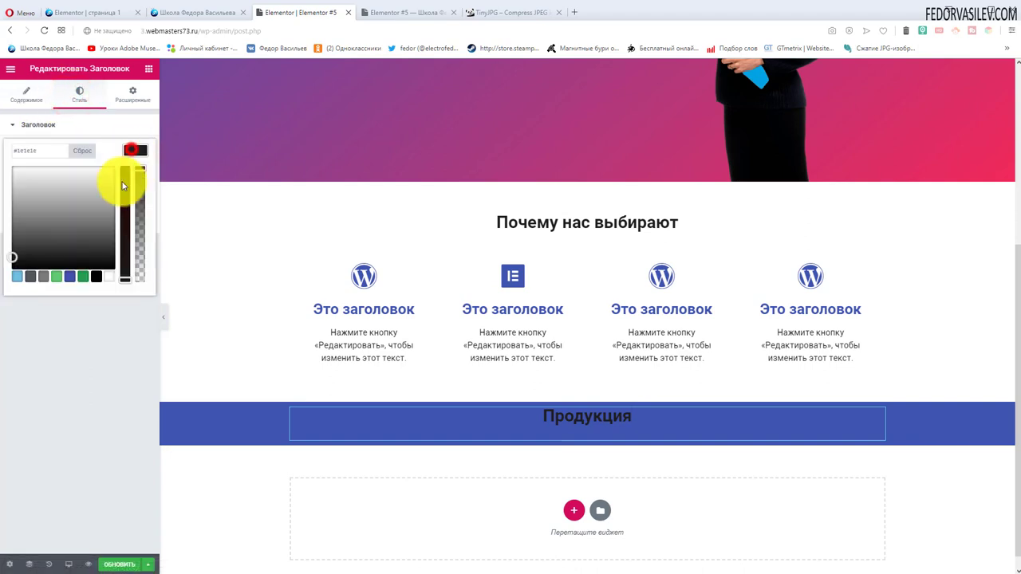
{"action": "left_click", "coordinate": [108, 277]}
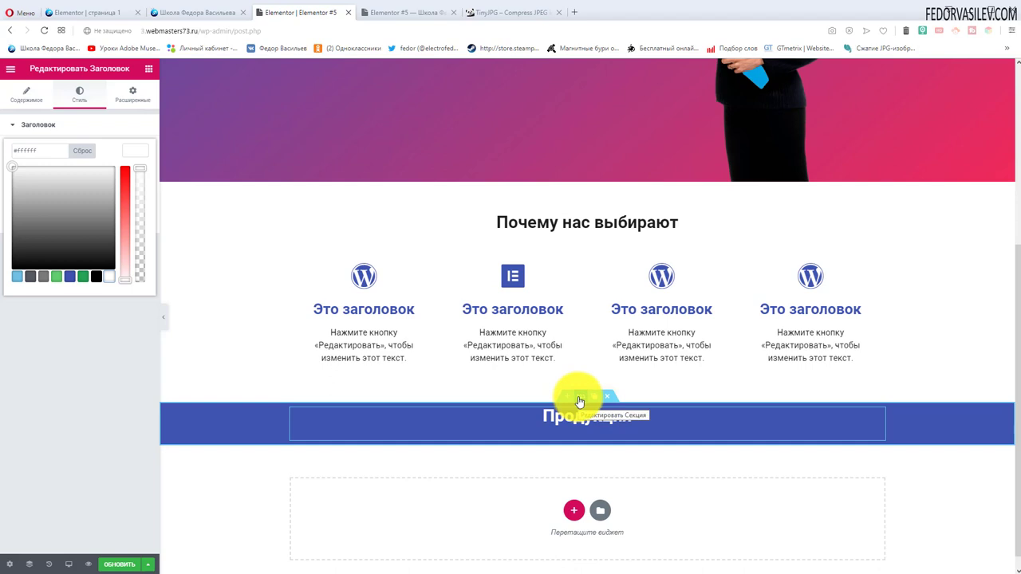
Unlink the "Продукция" section's padding values and set both the top and bottom padding to 50 px
{"action": "left_click", "coordinate": [580, 399]}
{"action": "left_click", "coordinate": [131, 94]}
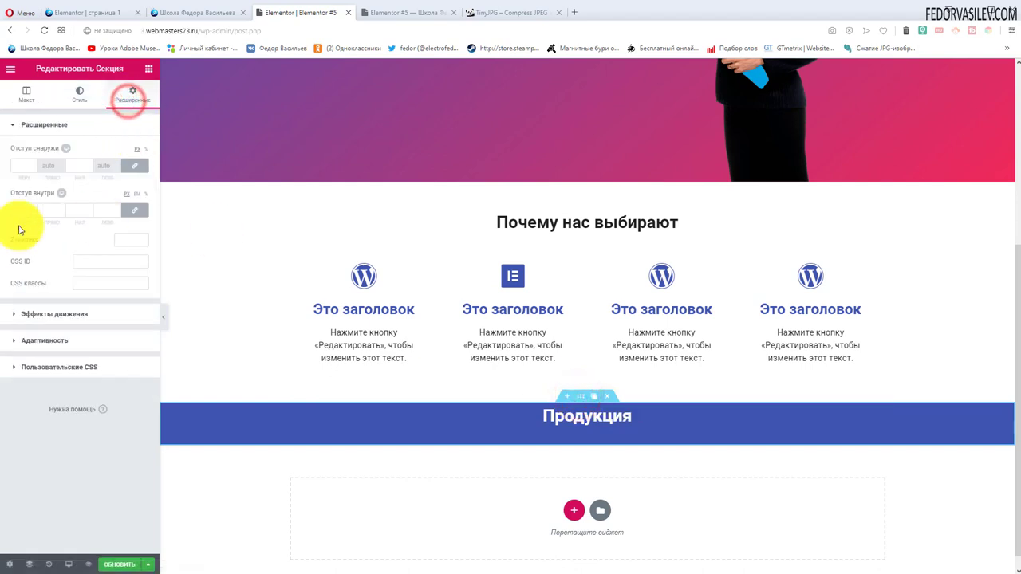
{"action": "left_click", "coordinate": [134, 211]}
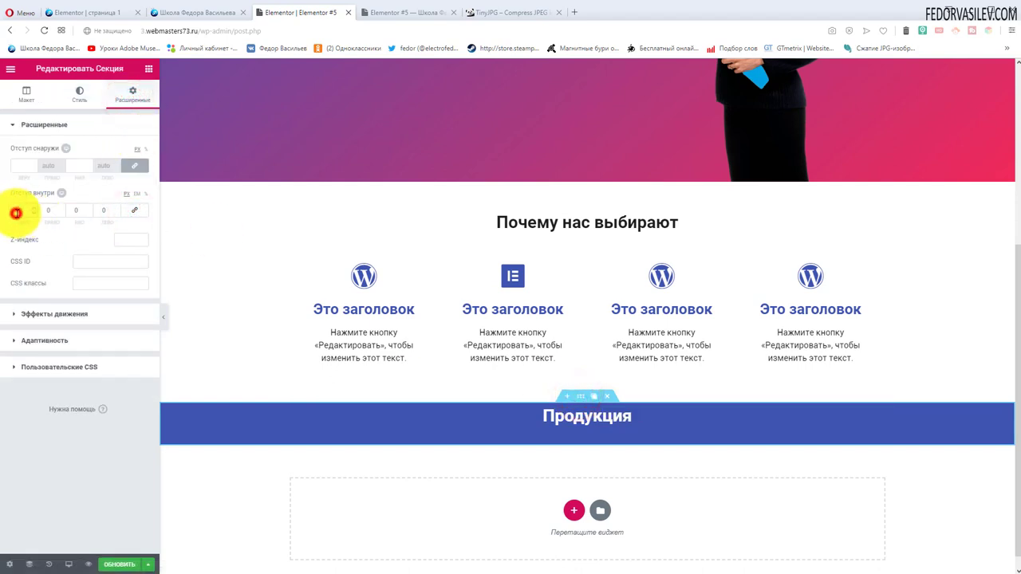
{"action": "left_click", "coordinate": [17, 211]}
{"action": "type", "text": "50"}
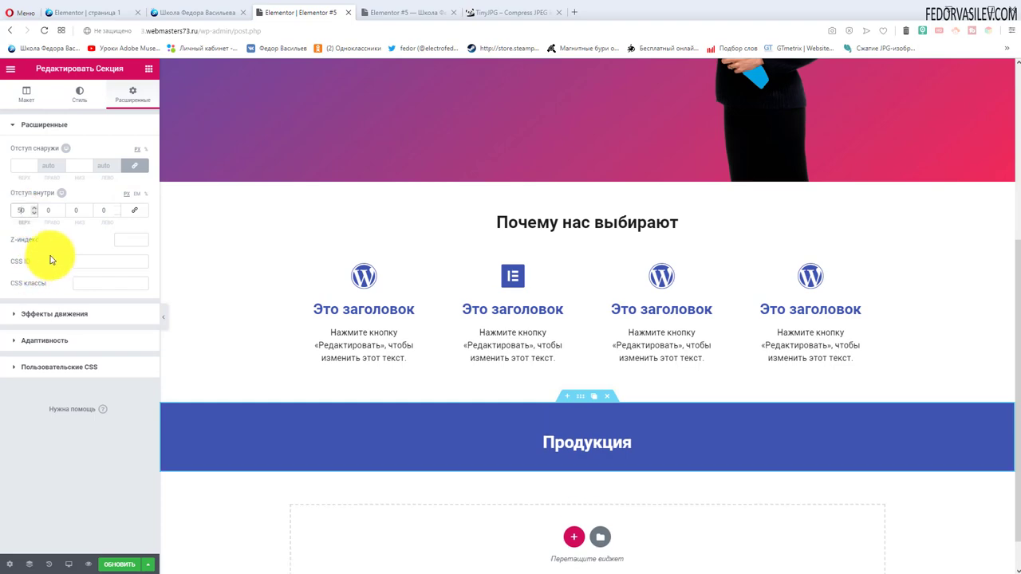
{"action": "left_click", "coordinate": [75, 210]}
{"action": "type", "text": "50"}
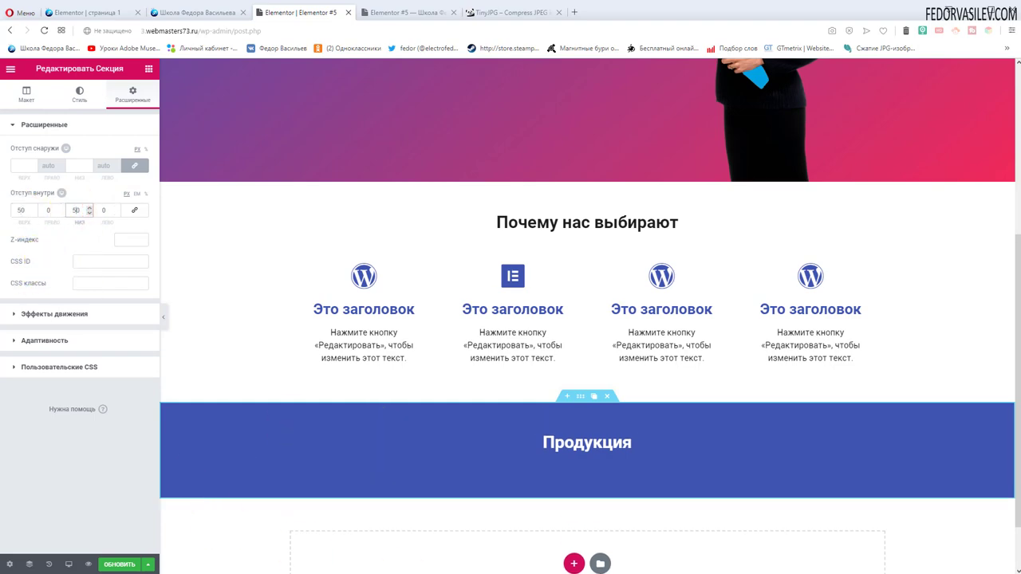
Check the product block on the sample page and insert a two-column inner section beneath the "Продукция" heading
{"action": "key", "text": "ctrl+Tab"}
{"action": "scroll", "coordinate": [382, 266], "scroll_direction": "down", "scroll_amount": 1}
{"action": "scroll", "coordinate": [303, 292], "scroll_direction": "up", "scroll_amount": 1}
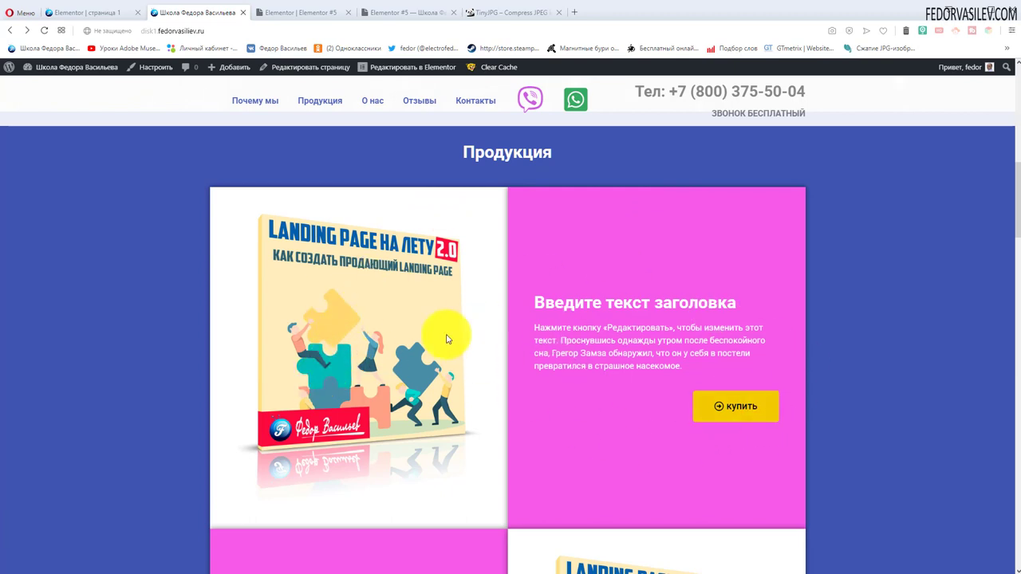
{"action": "left_click", "coordinate": [311, 17]}
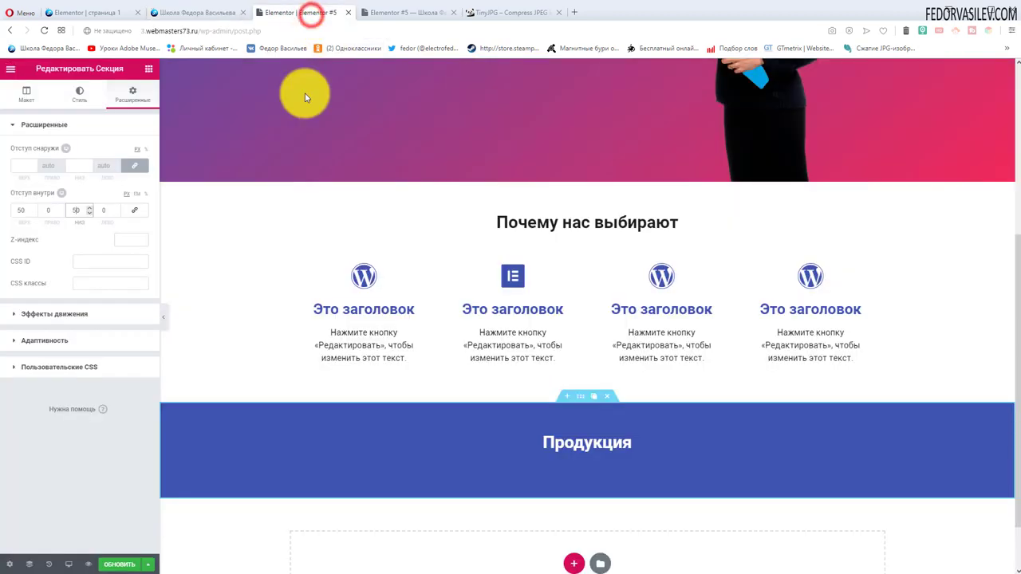
{"action": "left_click", "coordinate": [10, 69]}
{"action": "left_click", "coordinate": [11, 72]}
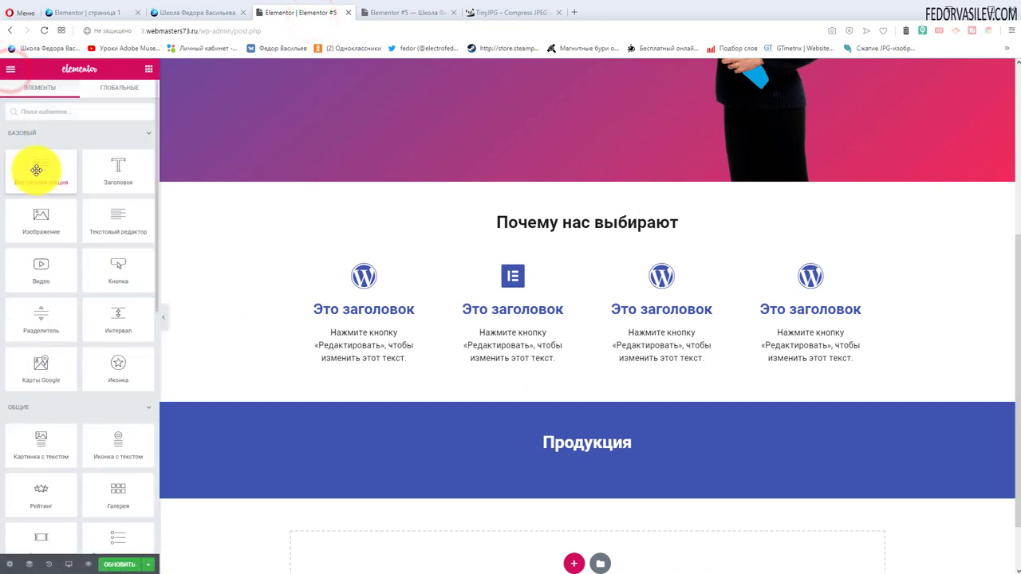
{"action": "left_click_drag", "start_coordinate": [60, 236], "coordinate": [570, 464]}
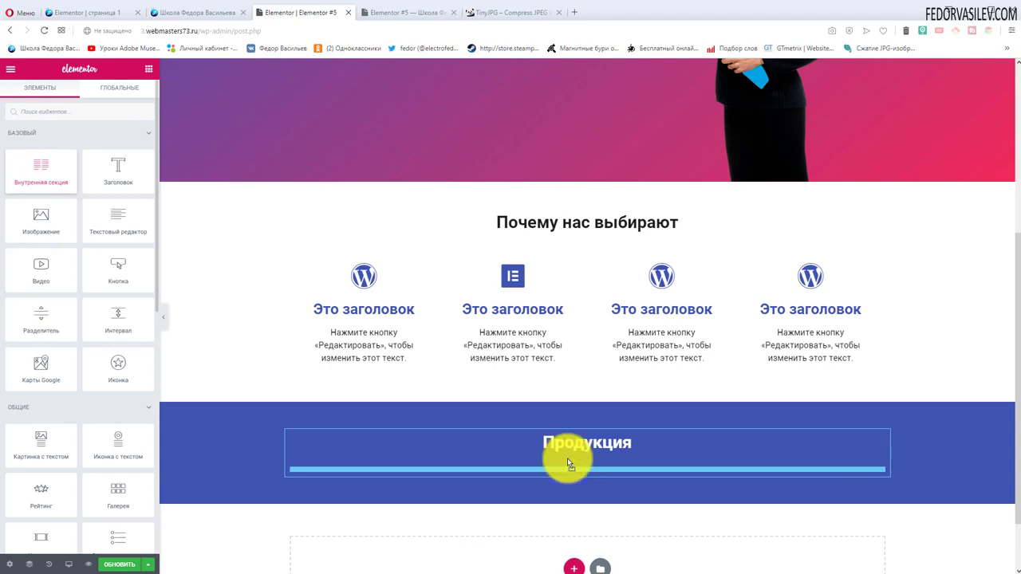
{"action": "left_click_drag", "start_coordinate": [567, 459], "coordinate": [568, 461]}
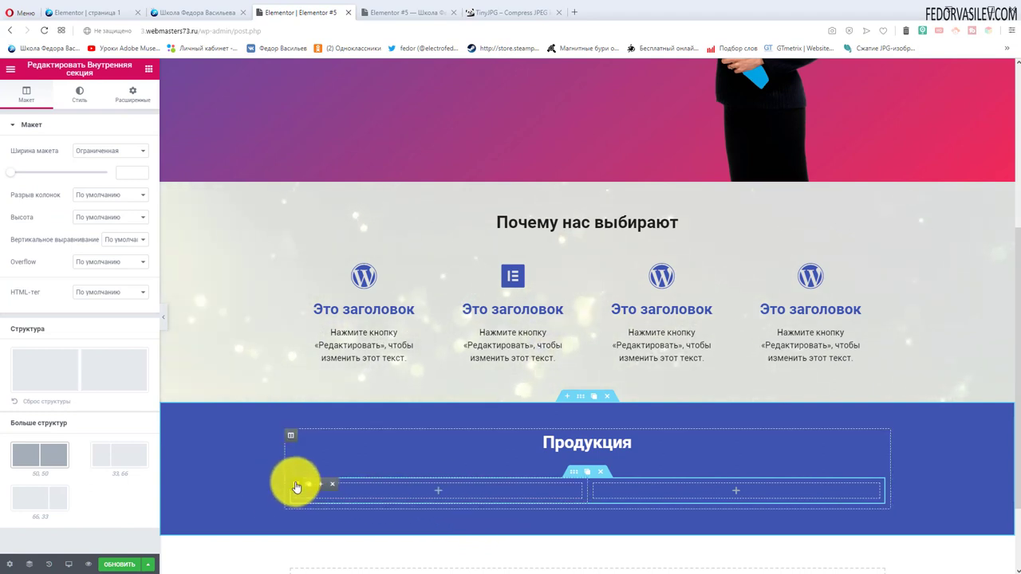
Give the inner section's left column a classic background in white #ffffff
{"action": "left_click", "coordinate": [295, 485]}
{"action": "left_click", "coordinate": [78, 95]}
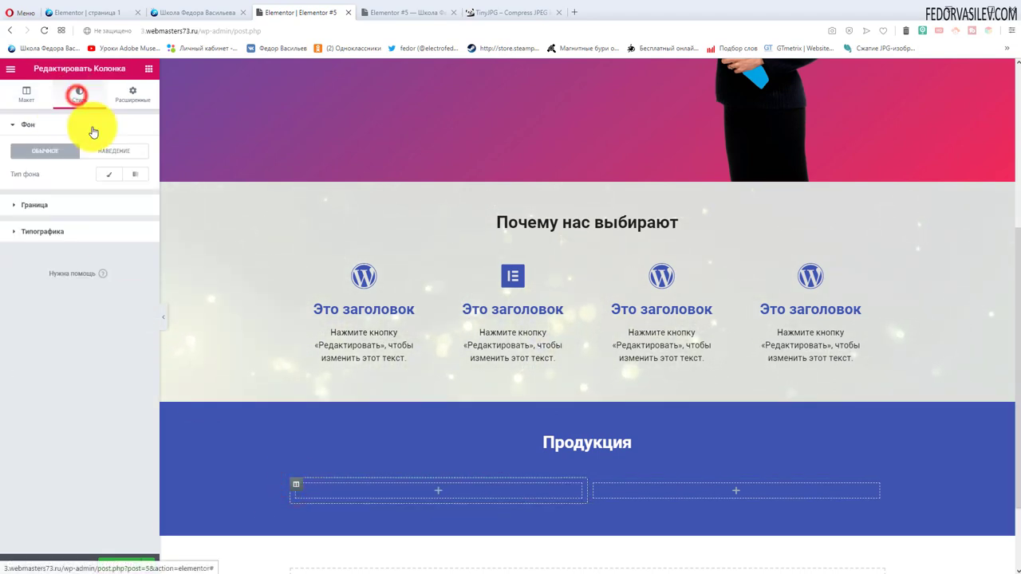
{"action": "left_click", "coordinate": [109, 174]}
{"action": "left_click", "coordinate": [134, 195]}
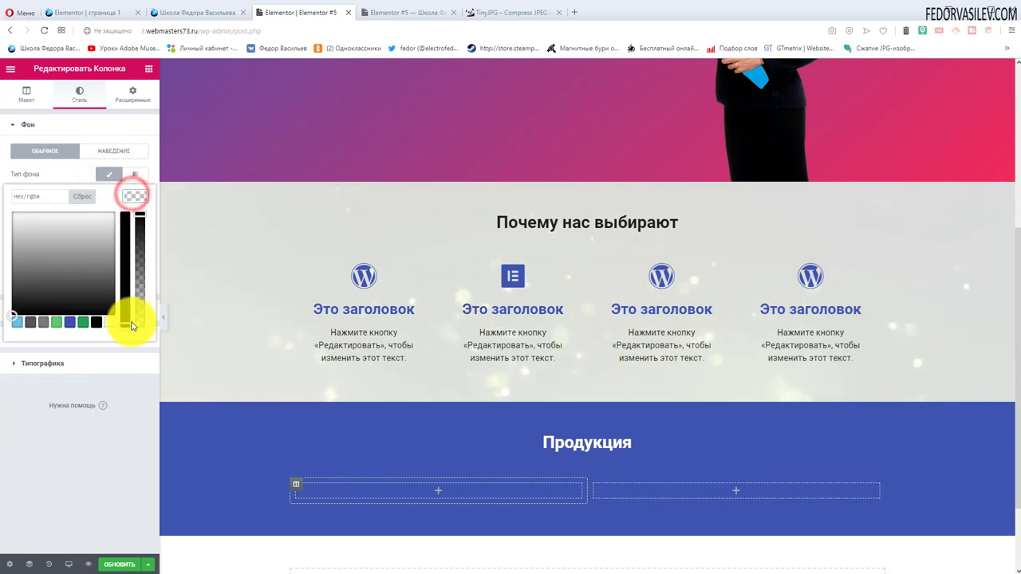
{"action": "left_click", "coordinate": [110, 322]}
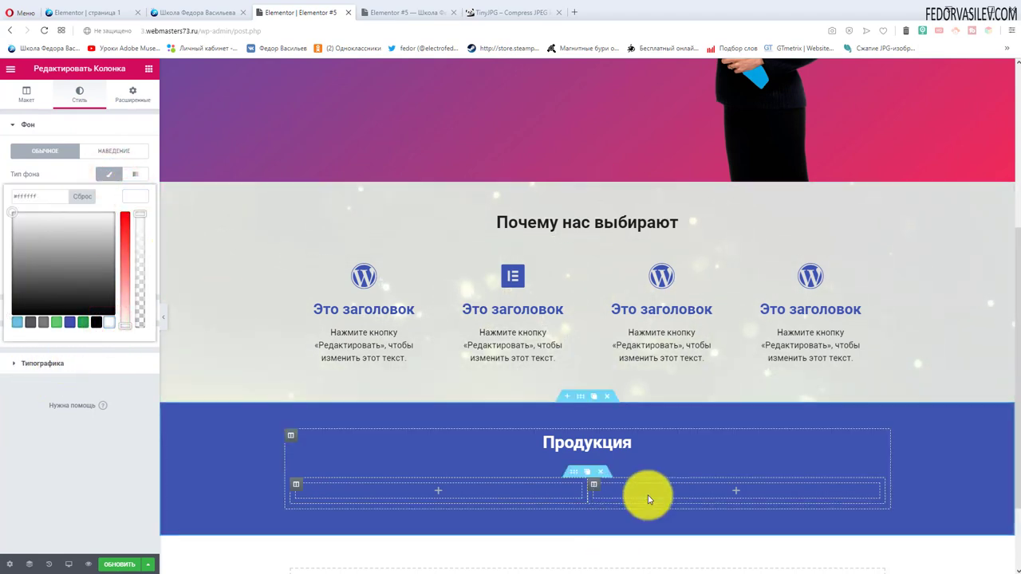
Give the inner section's right column a classic background in pink #f759ef and compare it with the product block on the sample page
{"action": "left_click", "coordinate": [592, 489]}
{"action": "left_click", "coordinate": [79, 94]}
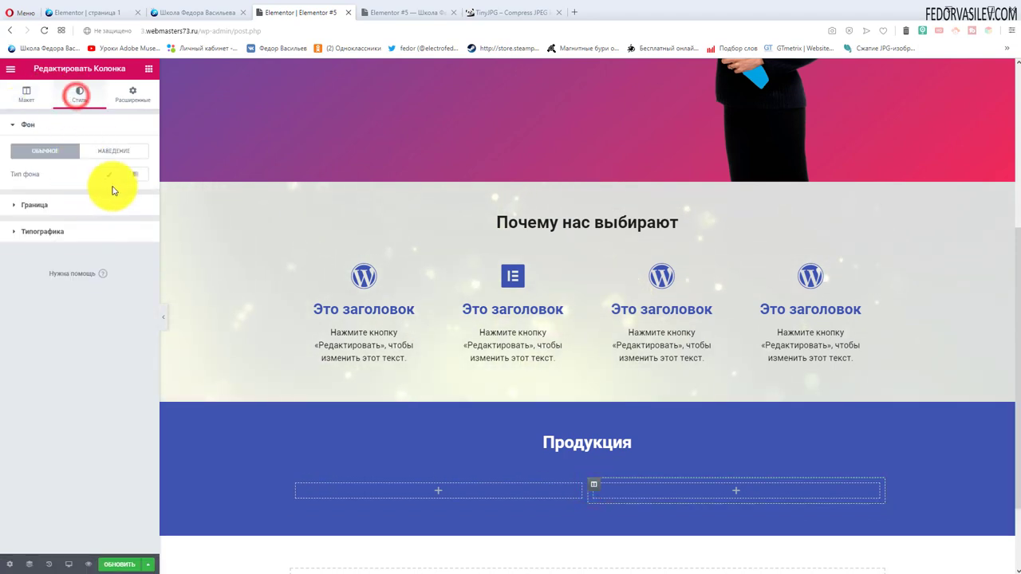
{"action": "left_click", "coordinate": [109, 174]}
{"action": "left_click", "coordinate": [134, 197]}
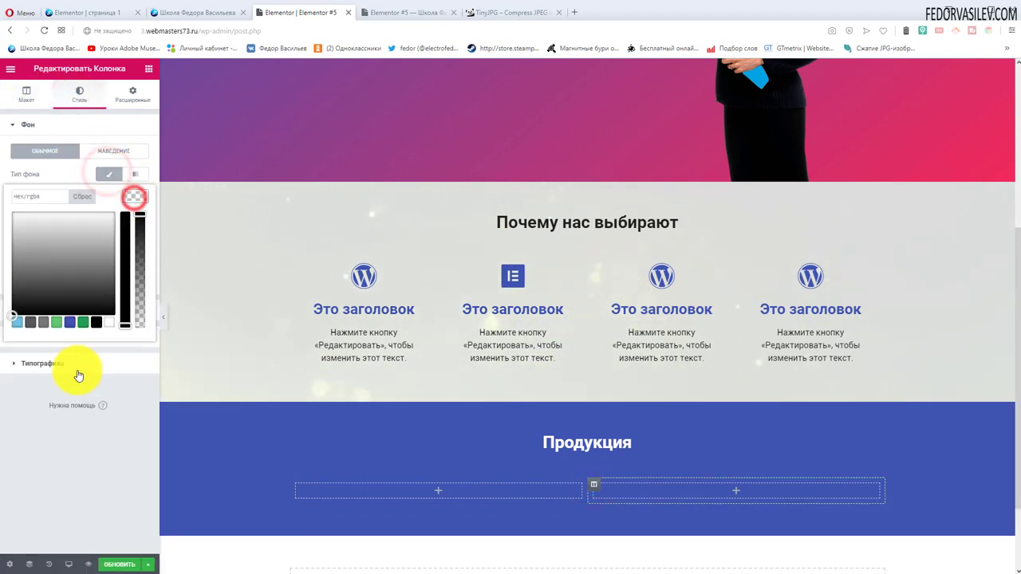
{"action": "left_click", "coordinate": [75, 281]}
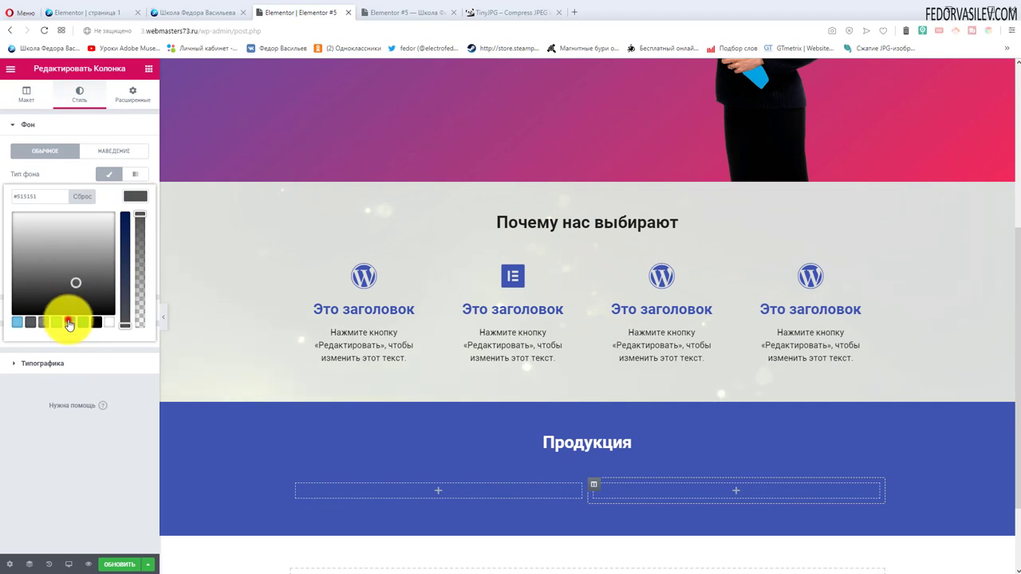
{"action": "left_click", "coordinate": [69, 322]}
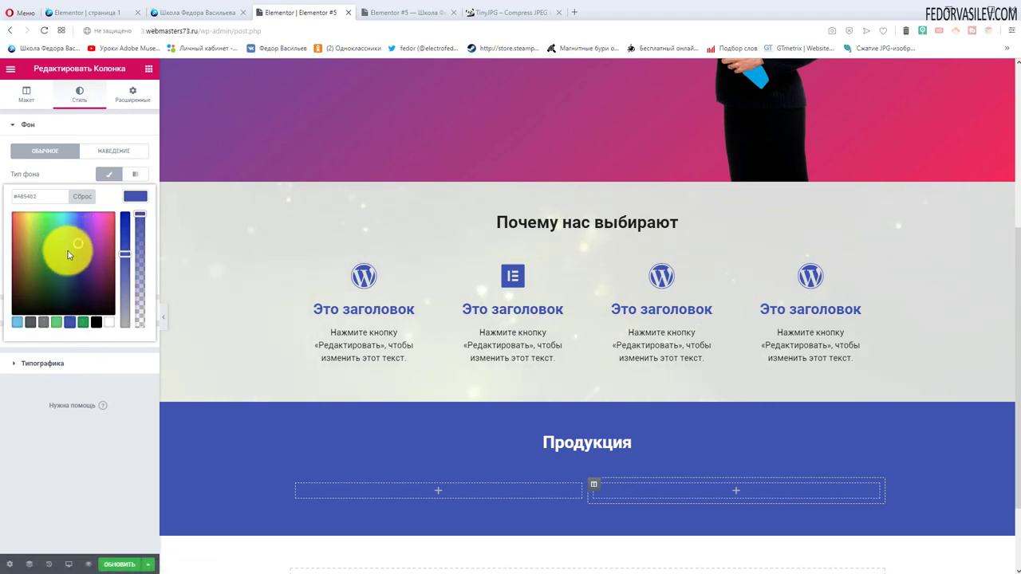
{"action": "left_click_drag", "start_coordinate": [87, 223], "coordinate": [100, 221]}
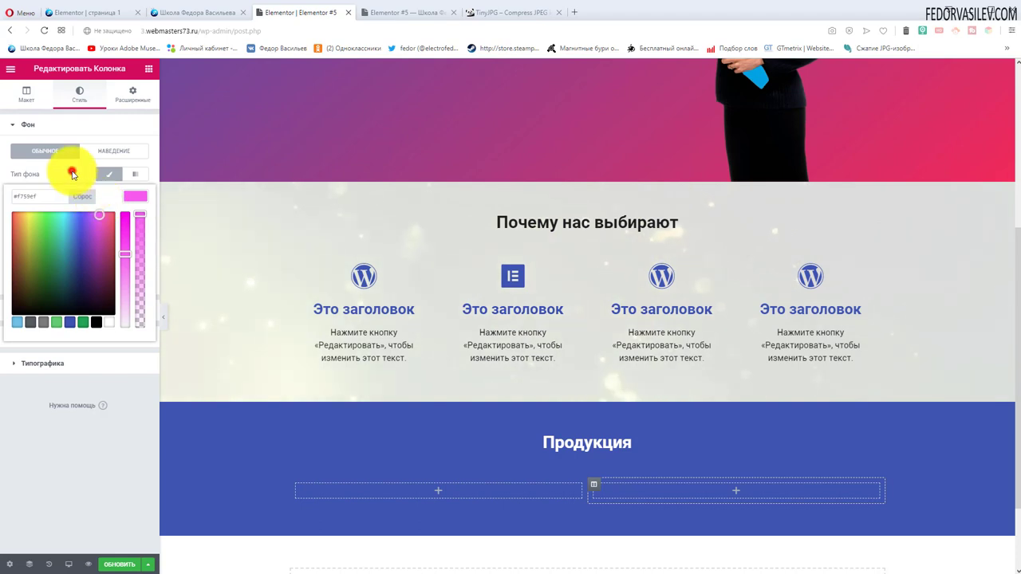
{"action": "left_click", "coordinate": [72, 171]}
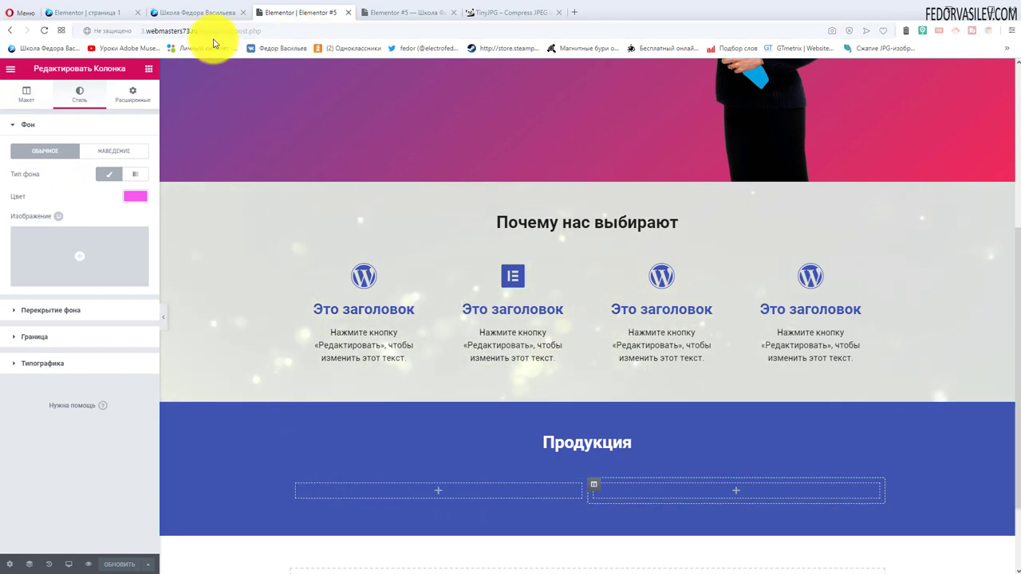
{"action": "left_click", "coordinate": [210, 14]}
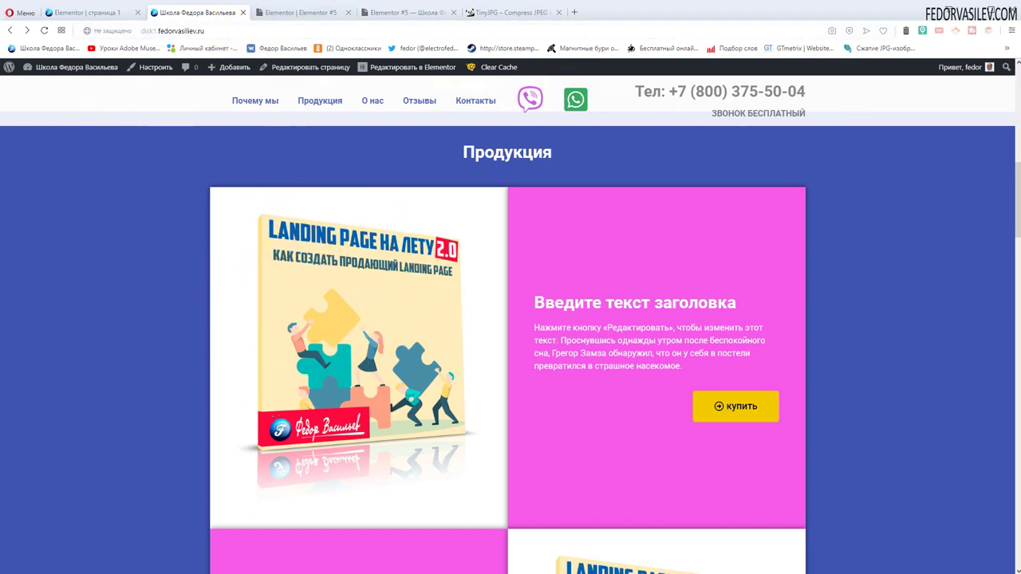
{"action": "left_click", "coordinate": [285, 14]}
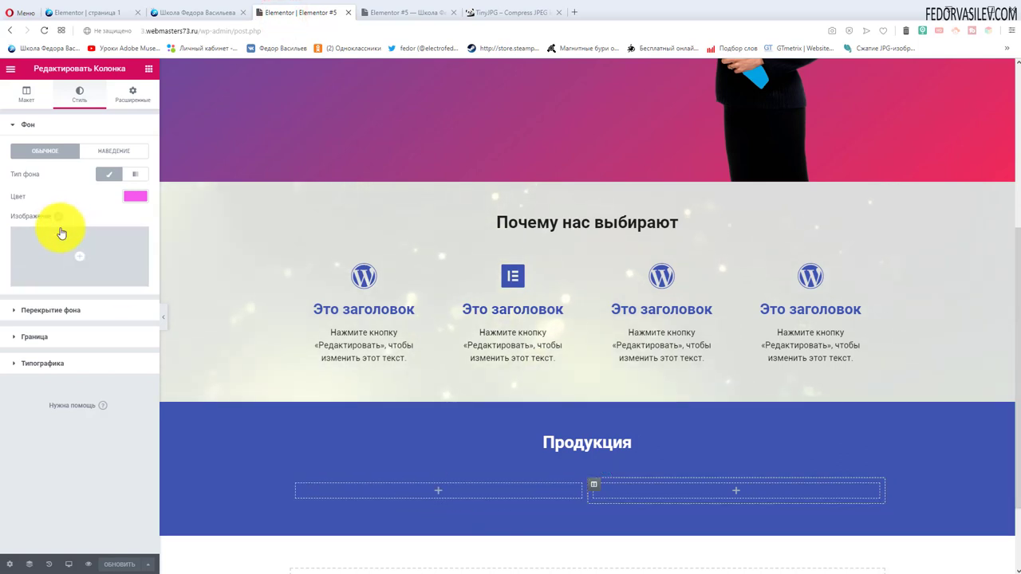
Place an Image widget in the inner section's left column and remove its placeholder picture
{"action": "left_click", "coordinate": [440, 494]}
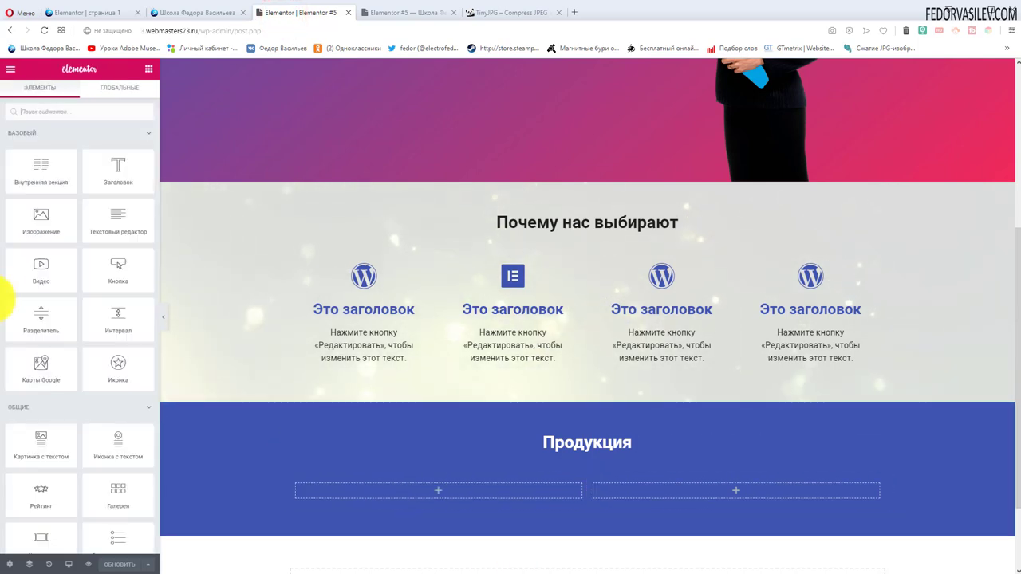
{"action": "left_click_drag", "start_coordinate": [28, 218], "coordinate": [434, 483]}
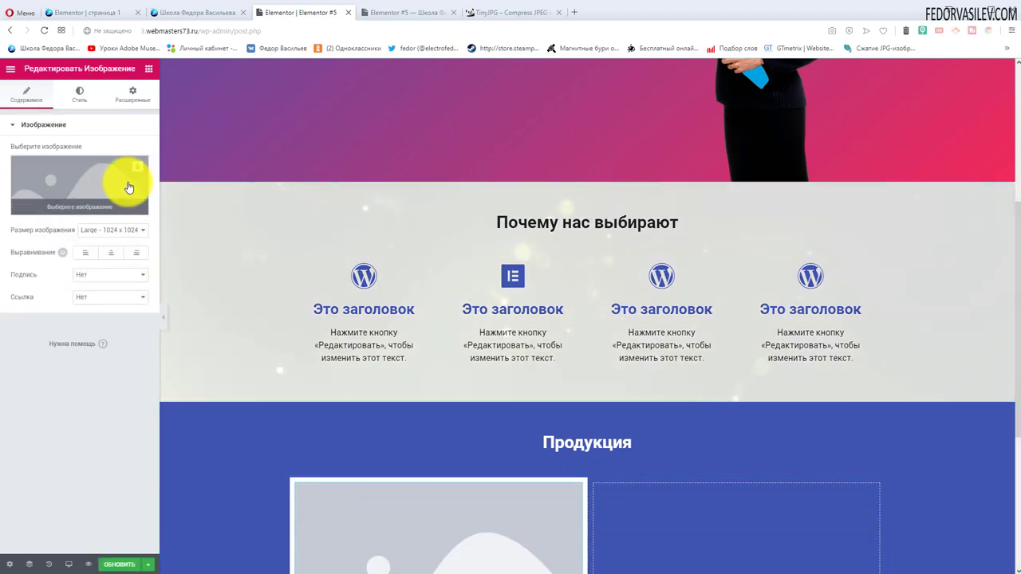
{"action": "left_click", "coordinate": [140, 169]}
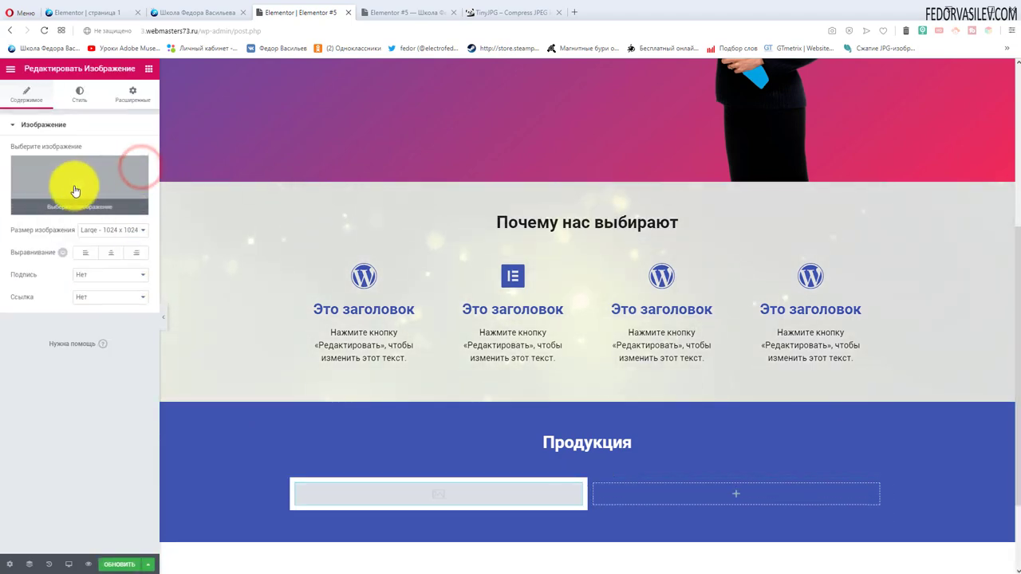
Upload landing_page_na_letu_2_0.png and insert it as the picture of the left column's Image widget
{"action": "left_click", "coordinate": [76, 188]}
{"action": "left_click", "coordinate": [55, 110]}
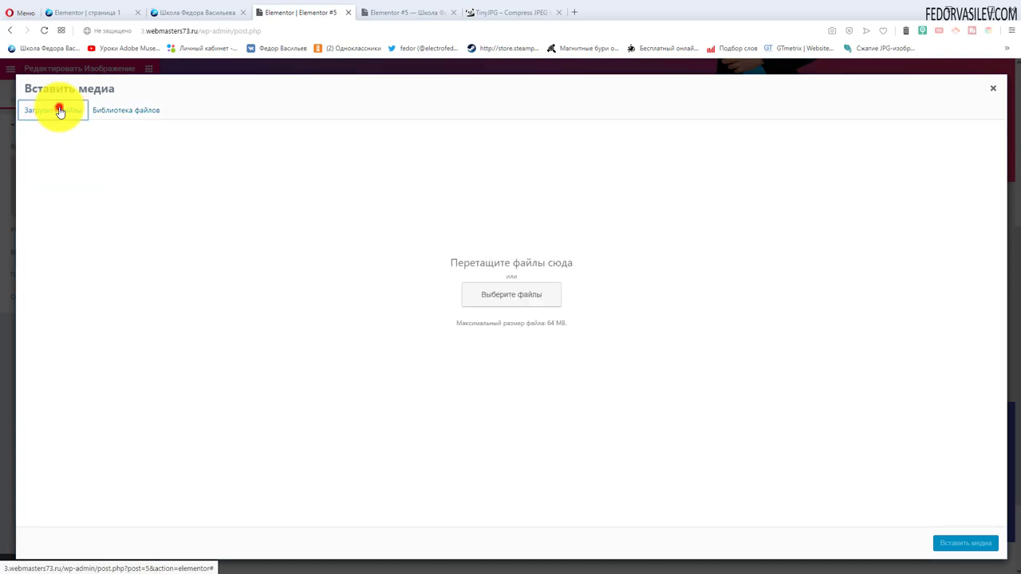
{"action": "left_click", "coordinate": [519, 300]}
{"action": "left_click", "coordinate": [561, 346]}
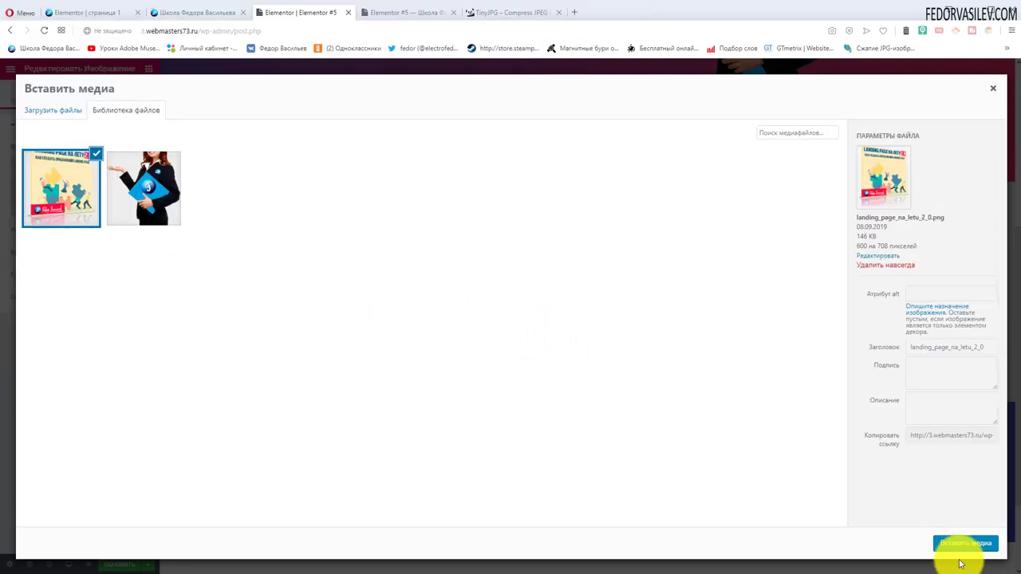
{"action": "left_click", "coordinate": [968, 543]}
Set the product image's size to Medium Large - 768 x 0
{"action": "scroll", "coordinate": [367, 343], "scroll_direction": "down", "scroll_amount": 4}
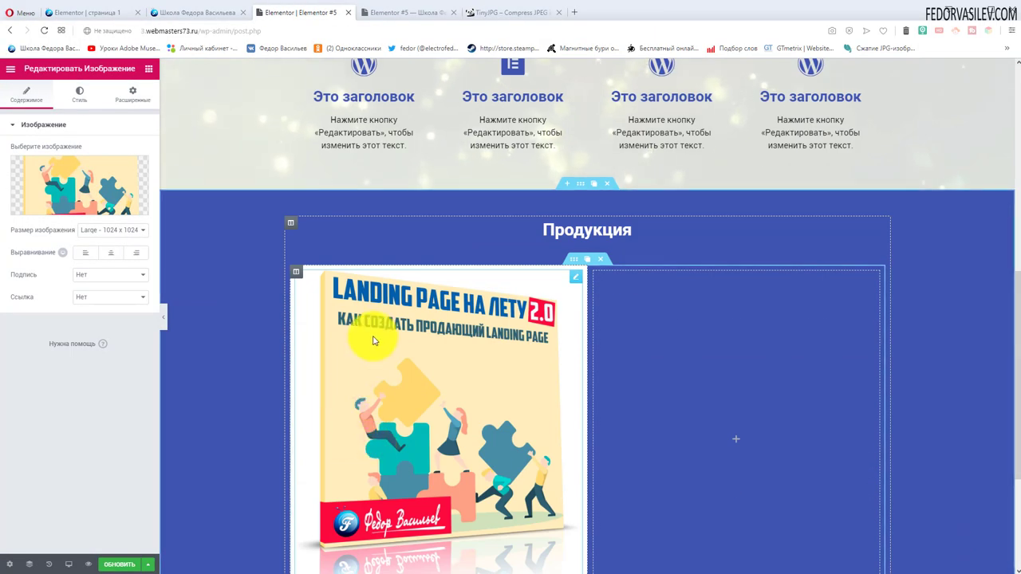
{"action": "scroll", "coordinate": [361, 352], "scroll_direction": "up", "scroll_amount": 1}
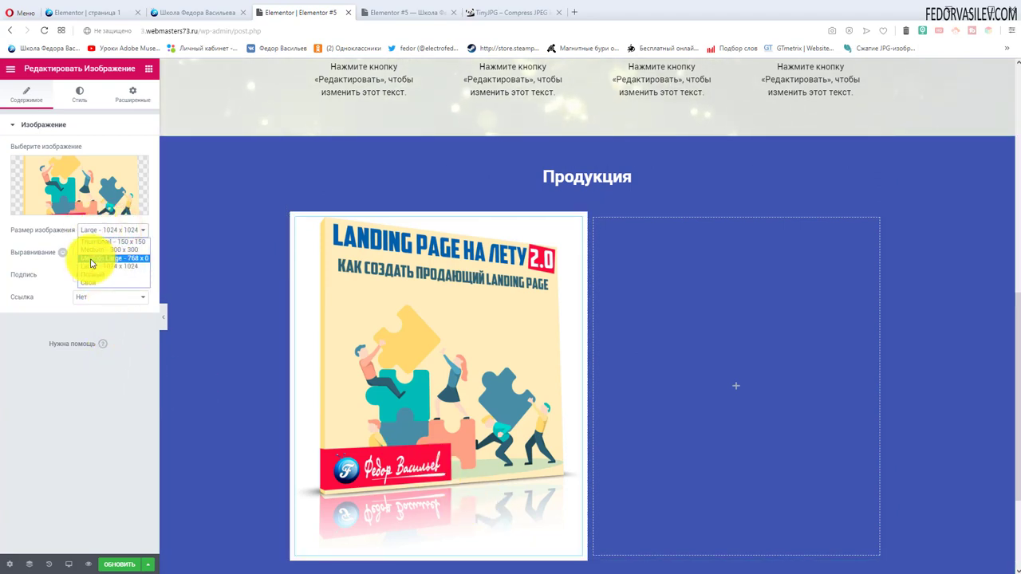
{"action": "left_click", "coordinate": [135, 259]}
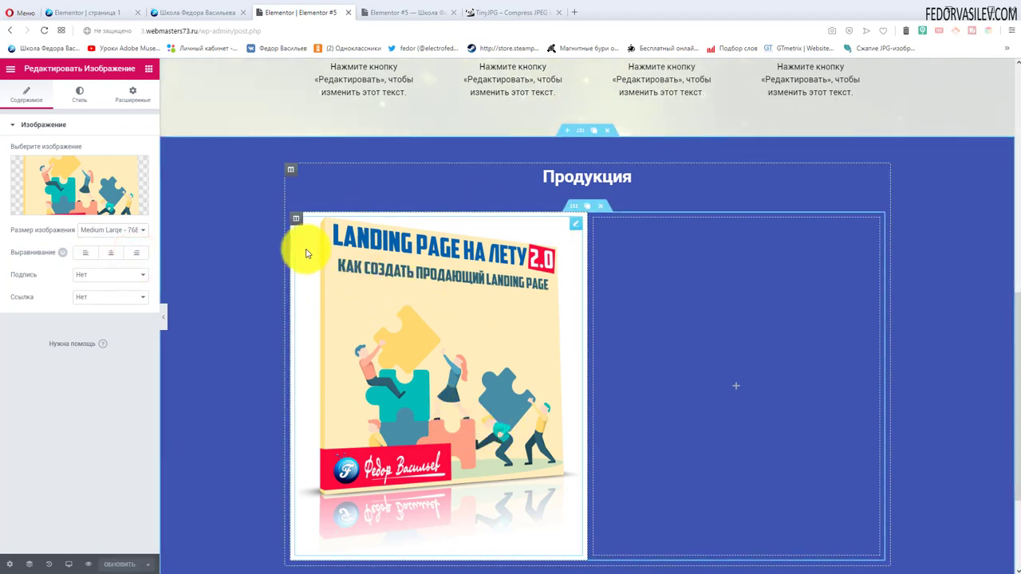
Set the left column's inner padding to 50 px on all four sides
{"action": "left_click", "coordinate": [296, 223]}
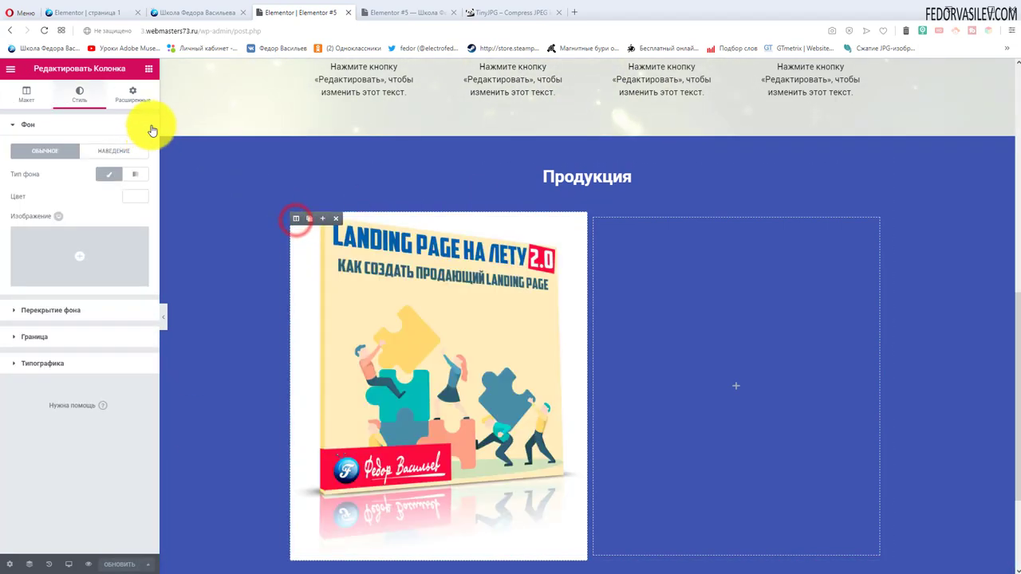
{"action": "left_click", "coordinate": [132, 94]}
{"action": "left_click", "coordinate": [12, 208]}
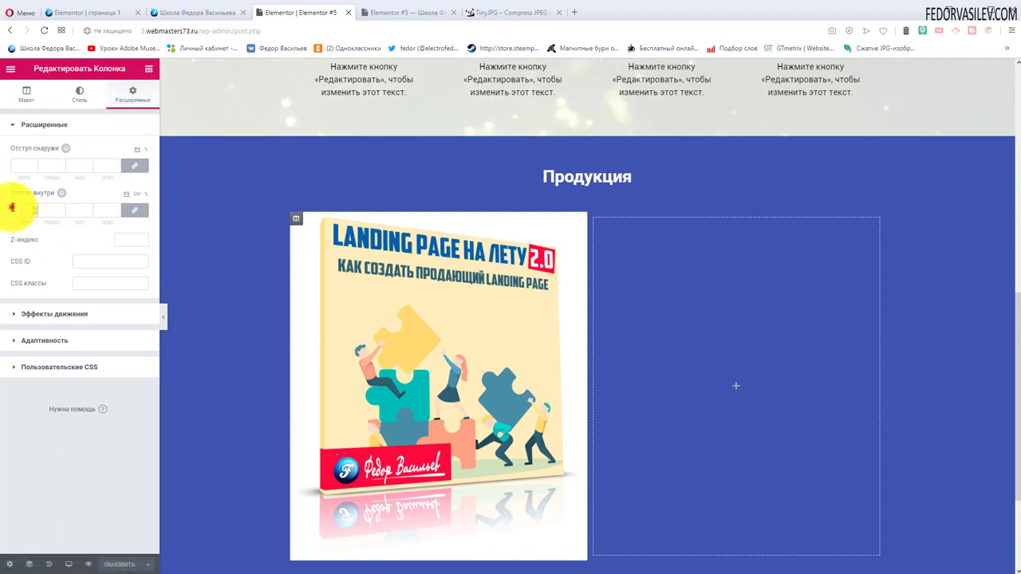
{"action": "type", "text": "50"}
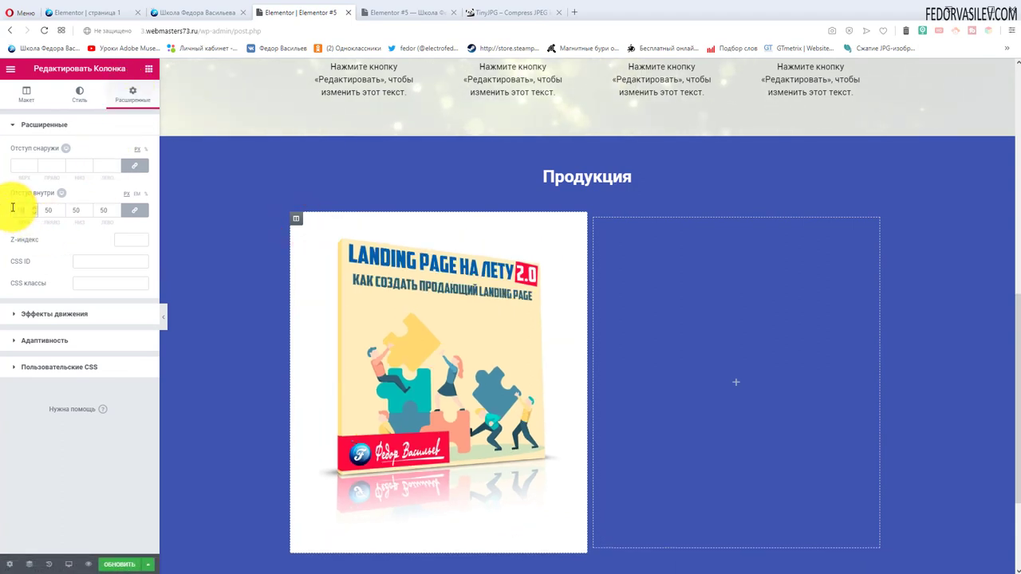
{"action": "scroll", "coordinate": [251, 220], "scroll_direction": "down", "scroll_amount": 1}
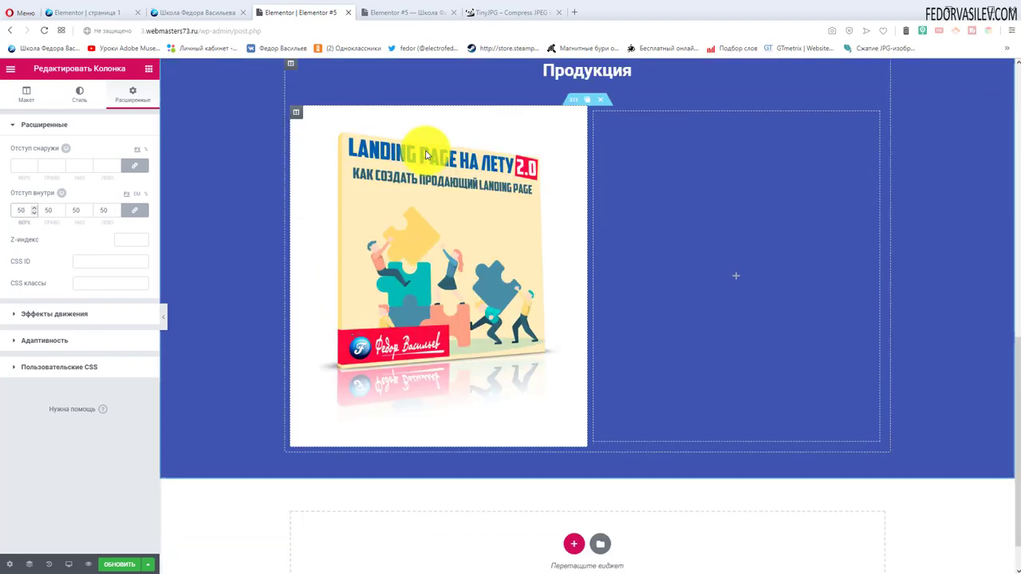
{"action": "scroll", "coordinate": [369, 287], "scroll_direction": "up", "scroll_amount": 1}
Check the product text on the sample page and add a Heading widget to the inner section's right column
{"action": "key", "text": "ctrl+shift+Tab"}
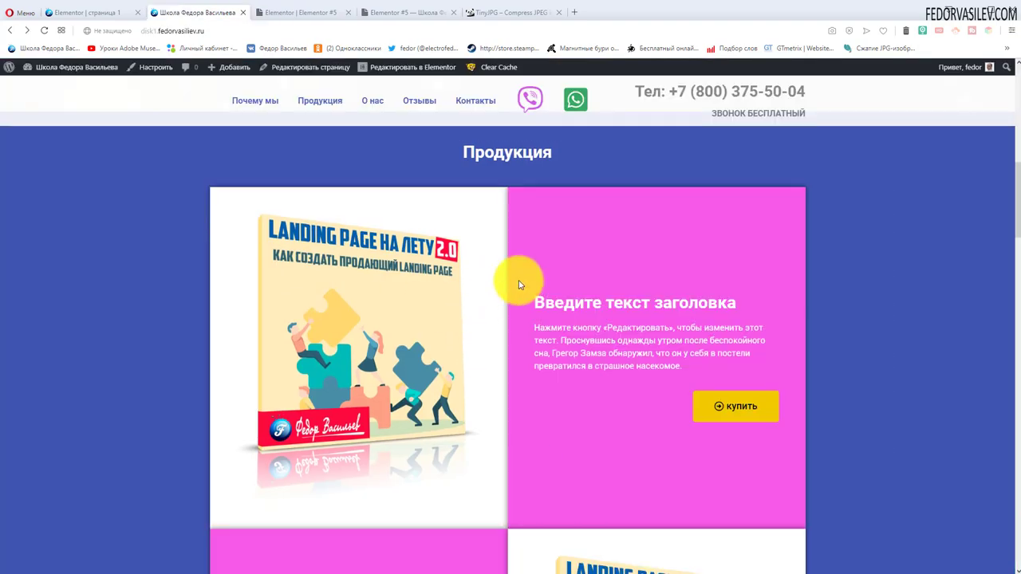
{"action": "left_click_drag", "start_coordinate": [548, 303], "coordinate": [623, 354]}
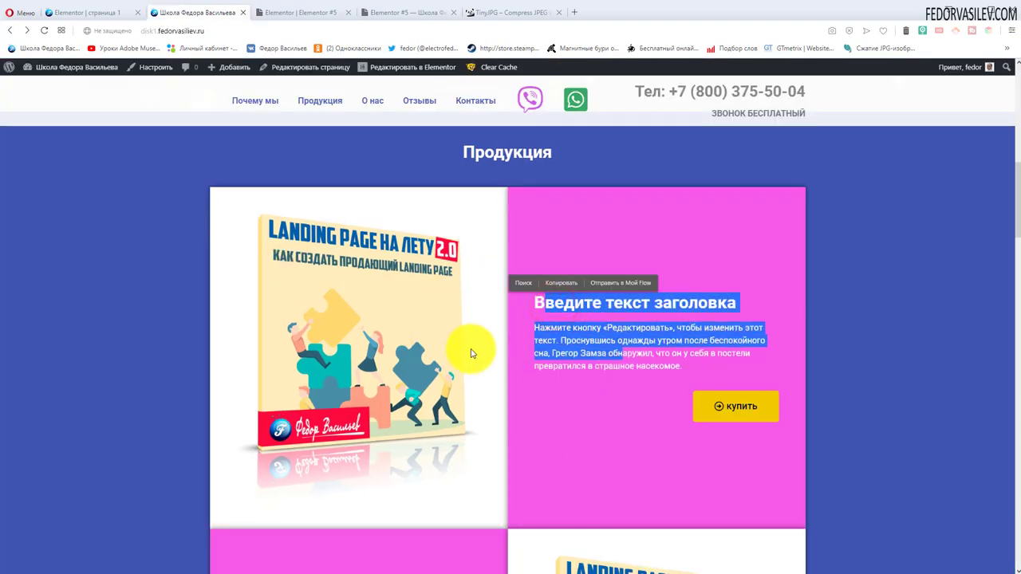
{"action": "left_click", "coordinate": [648, 327]}
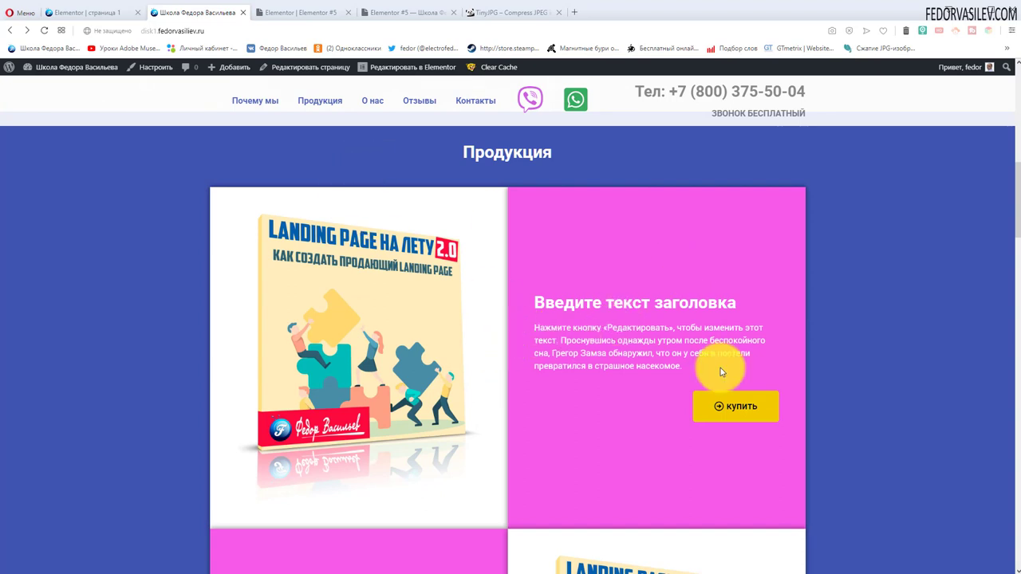
{"action": "key", "text": "ctrl+Tab"}
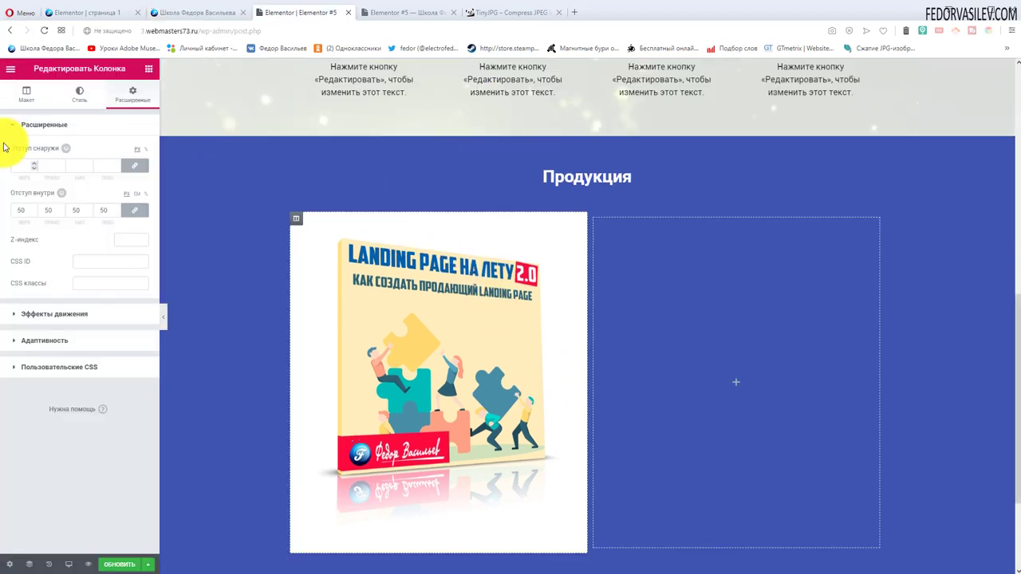
{"action": "left_click", "coordinate": [9, 69]}
{"action": "left_click", "coordinate": [9, 71]}
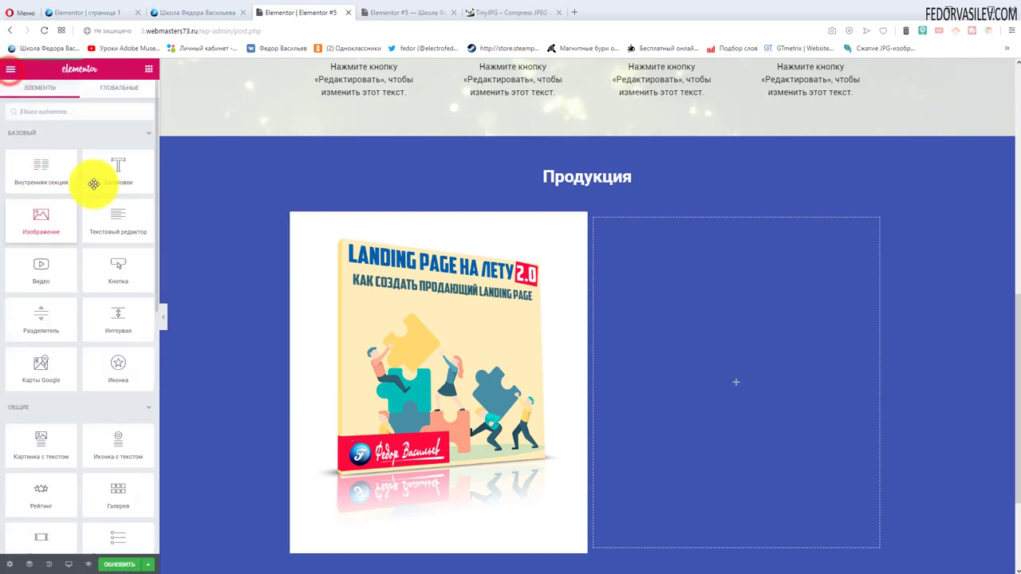
{"action": "left_click_drag", "start_coordinate": [112, 169], "coordinate": [715, 385]}
{"action": "left_click", "coordinate": [643, 227]}
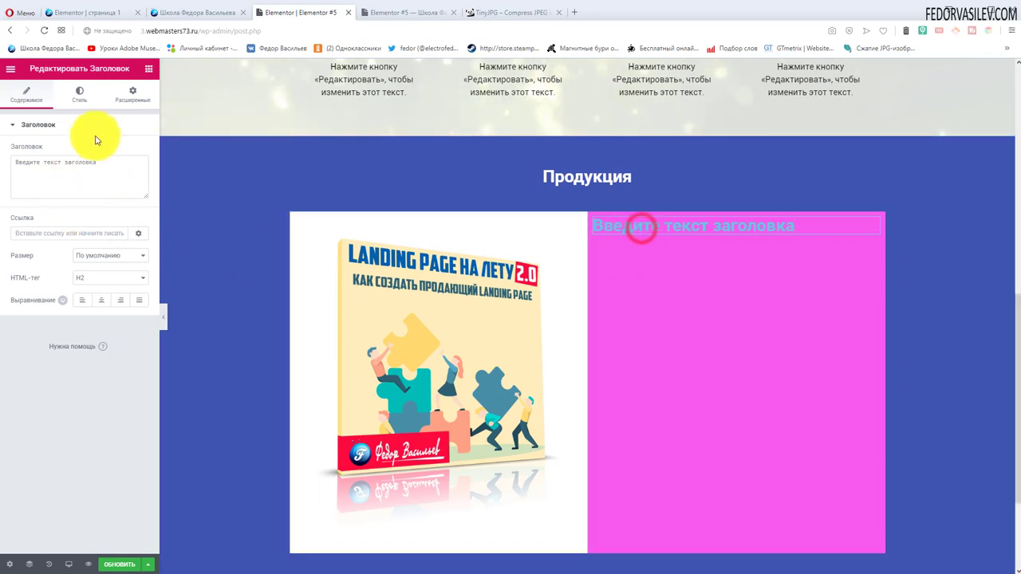
Set the right column heading's text colour to white #ffffff and centre-align it
{"action": "left_click", "coordinate": [79, 94]}
{"action": "left_click", "coordinate": [133, 152]}
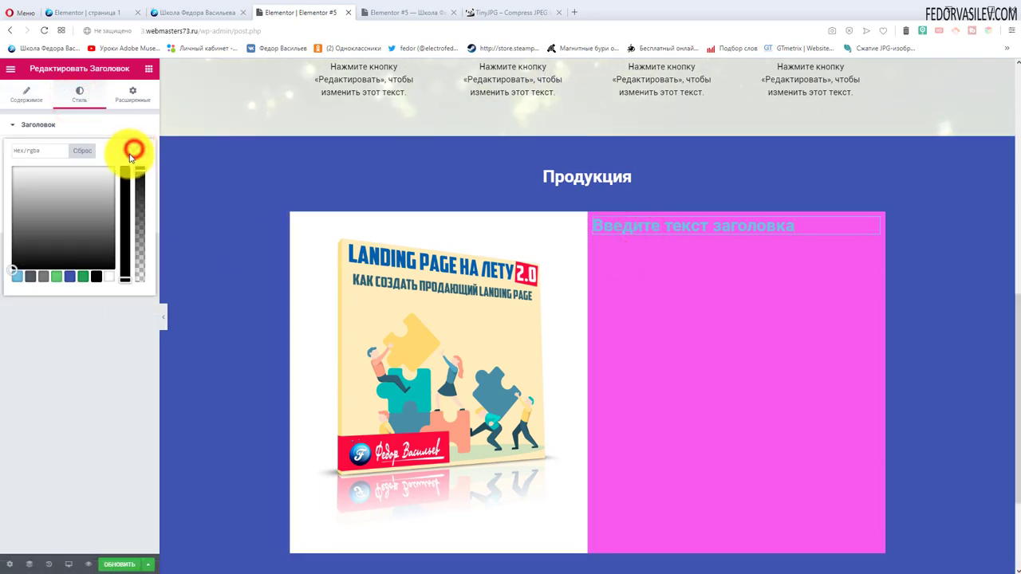
{"action": "left_click", "coordinate": [109, 276]}
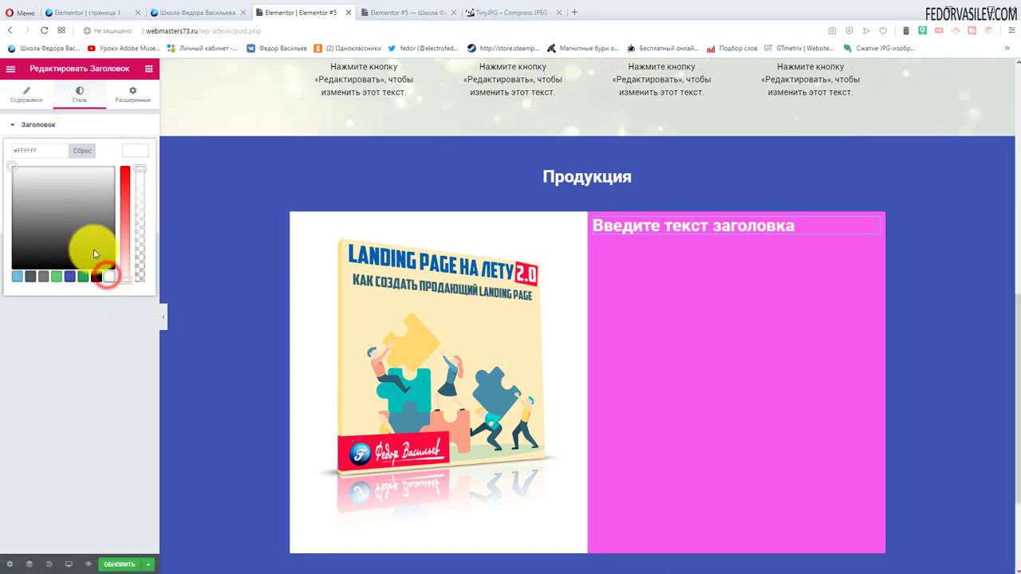
{"action": "left_click", "coordinate": [86, 126]}
{"action": "left_click", "coordinate": [48, 129]}
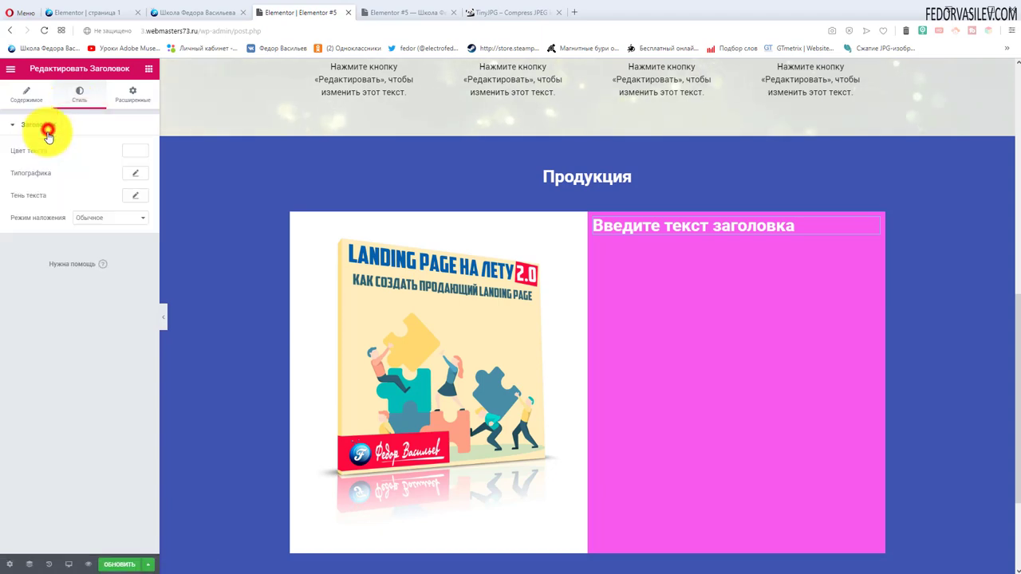
{"action": "left_click", "coordinate": [27, 94]}
{"action": "left_click", "coordinate": [95, 301]}
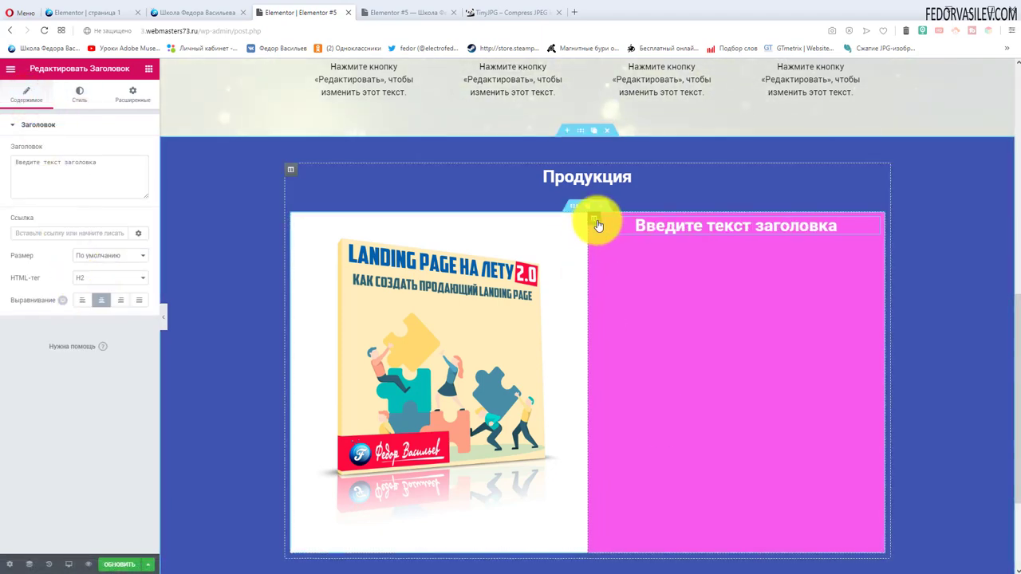
Set the pink right column's inner padding to 50 px on all four sides
{"action": "left_click", "coordinate": [596, 220]}
{"action": "left_click", "coordinate": [132, 94]}
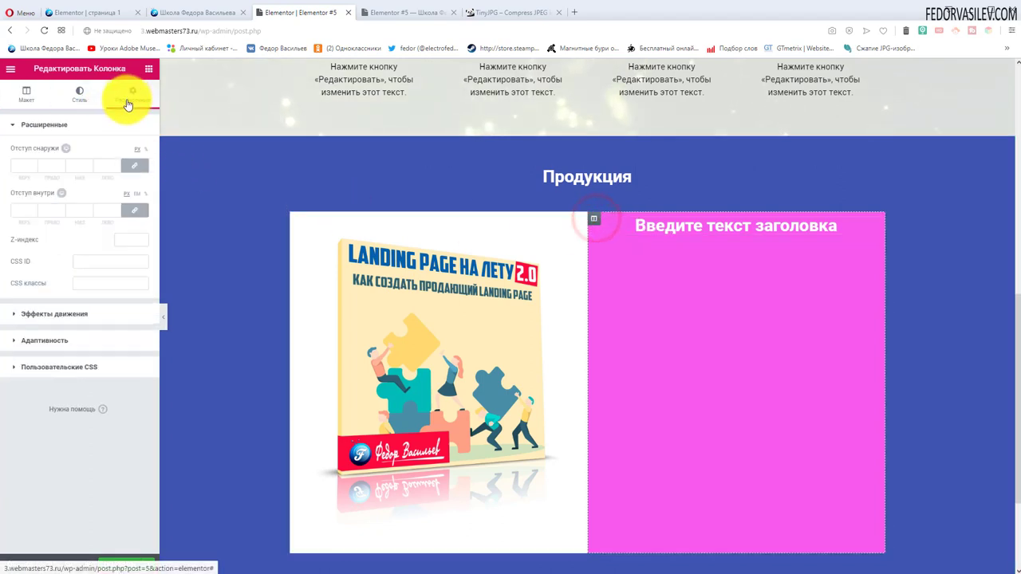
{"action": "left_click", "coordinate": [30, 212]}
{"action": "type", "text": "50"}
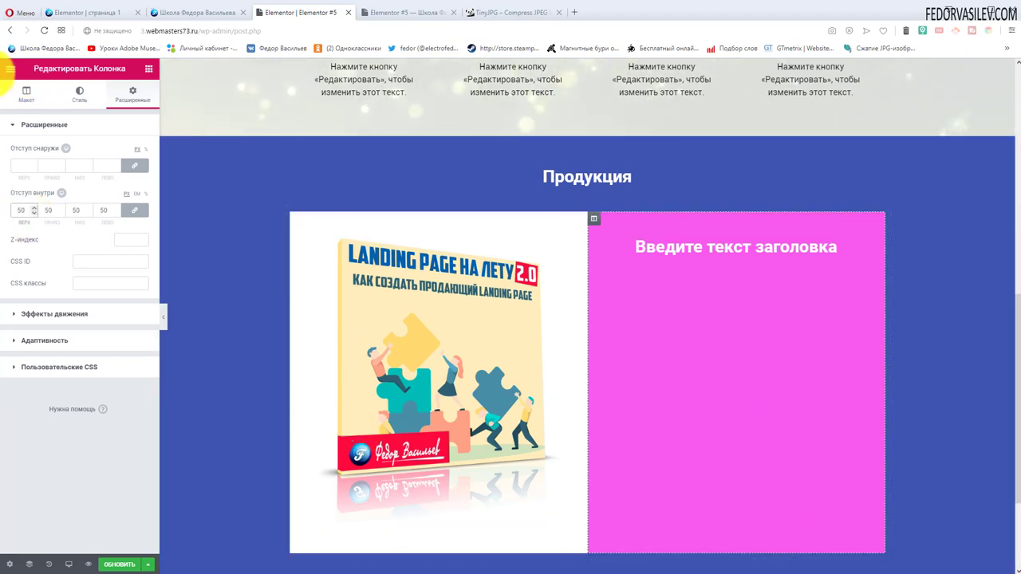
Add a Text Editor widget beneath the right column's heading and widen the widget editing area
{"action": "left_click", "coordinate": [10, 68]}
{"action": "left_click", "coordinate": [10, 68]}
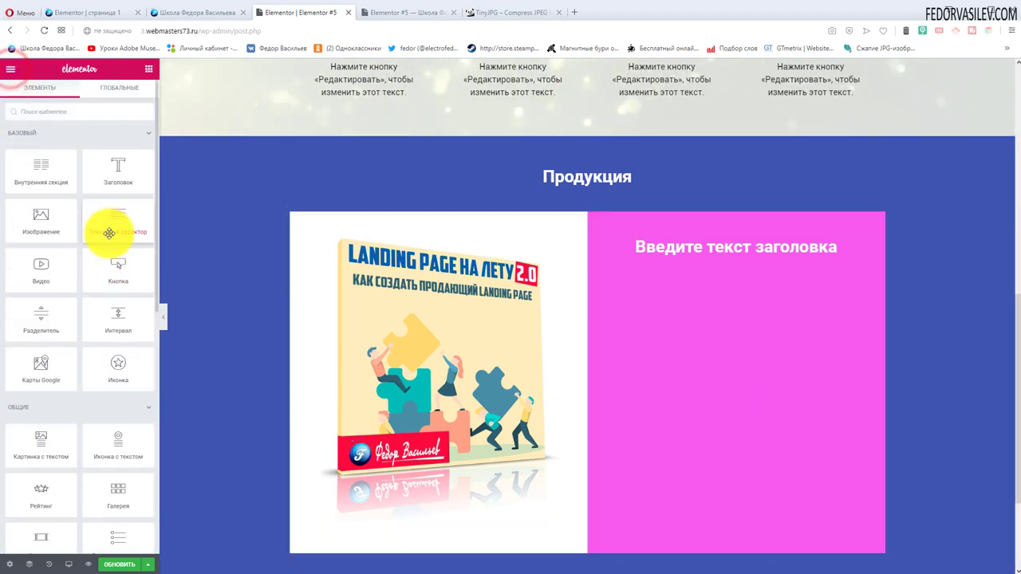
{"action": "left_click_drag", "start_coordinate": [111, 223], "coordinate": [722, 264]}
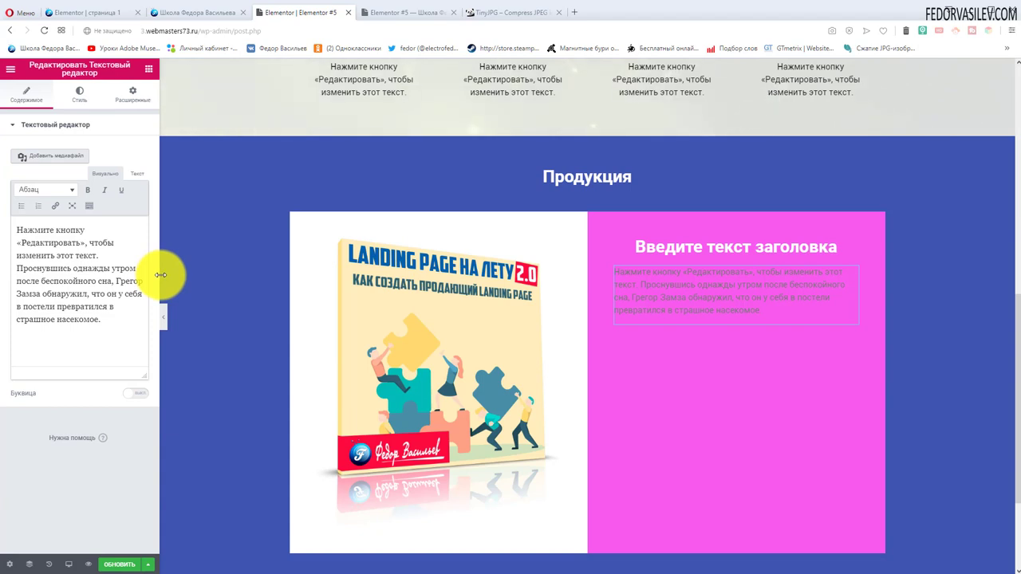
{"action": "left_click_drag", "start_coordinate": [160, 275], "coordinate": [301, 310]}
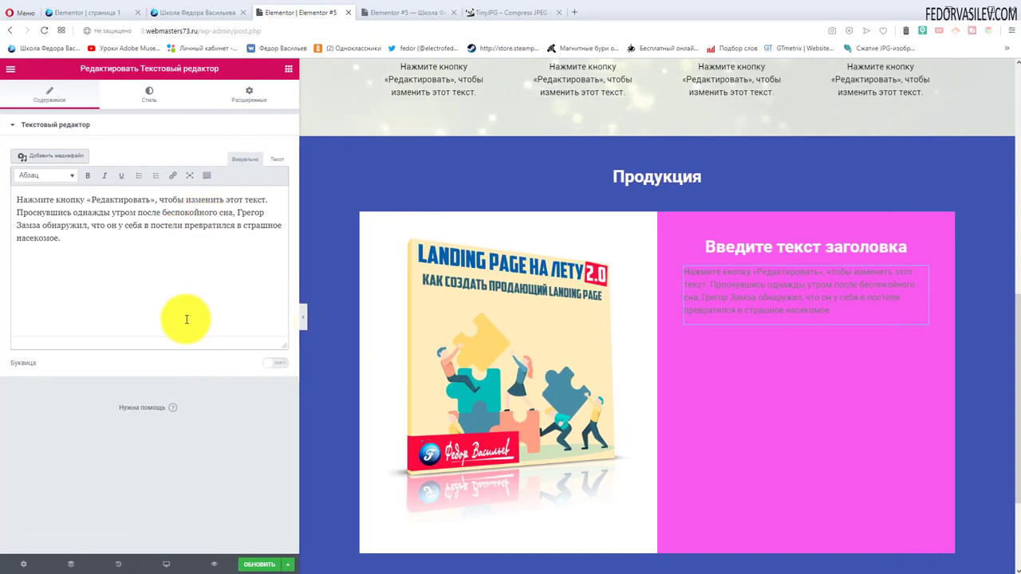
Set the right column's text block colour to white
{"action": "triple_click", "coordinate": [92, 249]}
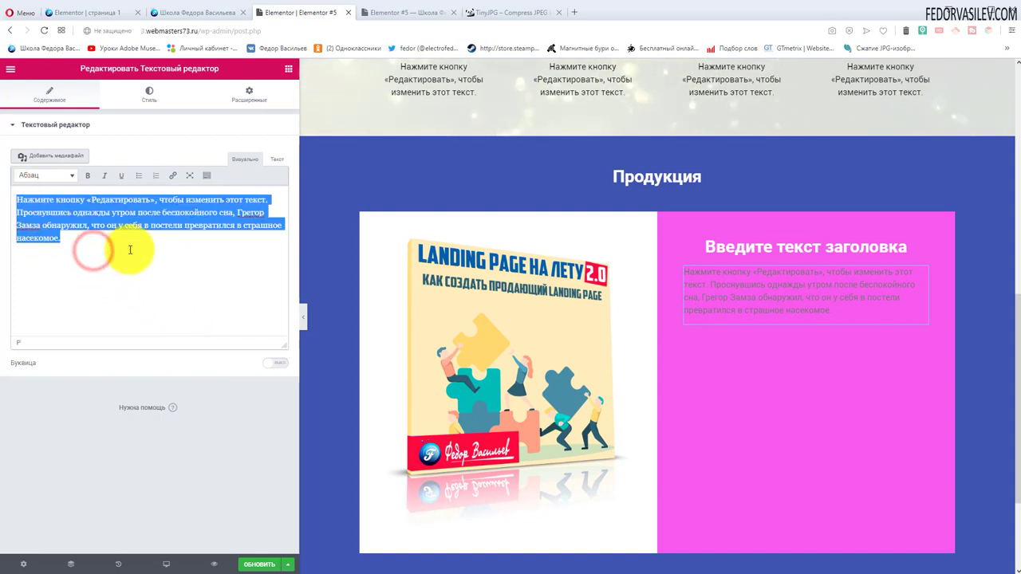
{"action": "left_click", "coordinate": [112, 225]}
{"action": "left_click", "coordinate": [149, 94]}
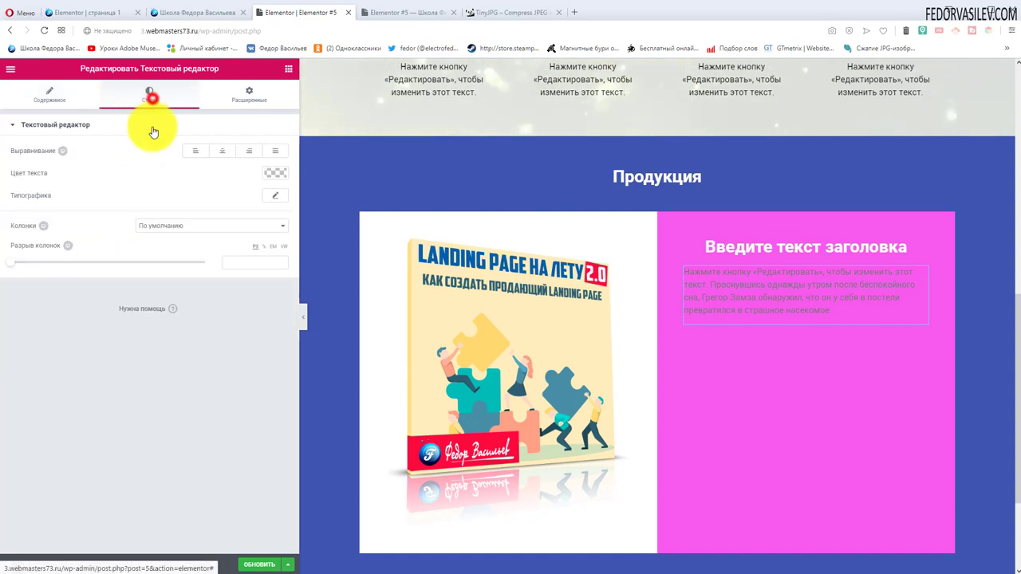
{"action": "left_click", "coordinate": [276, 175]}
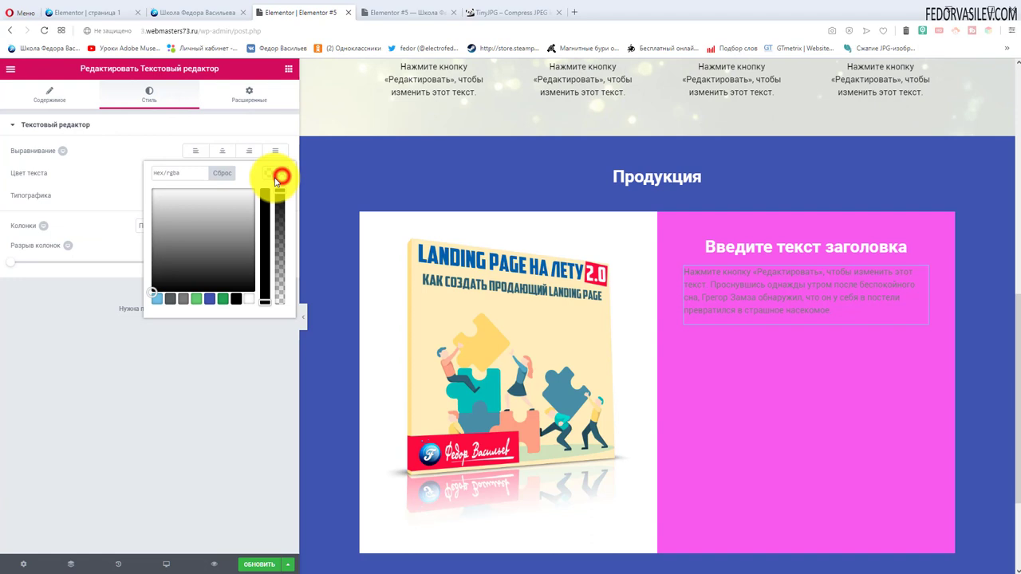
{"action": "left_click", "coordinate": [248, 303]}
{"action": "left_click", "coordinate": [57, 154]}
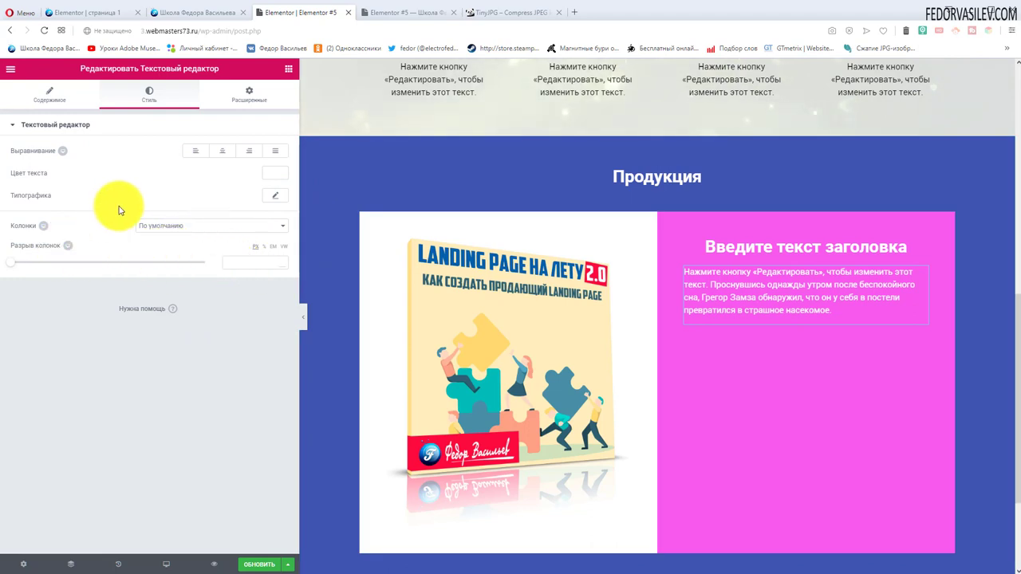
{"action": "left_click", "coordinate": [275, 199]}
{"action": "left_click", "coordinate": [184, 235]}
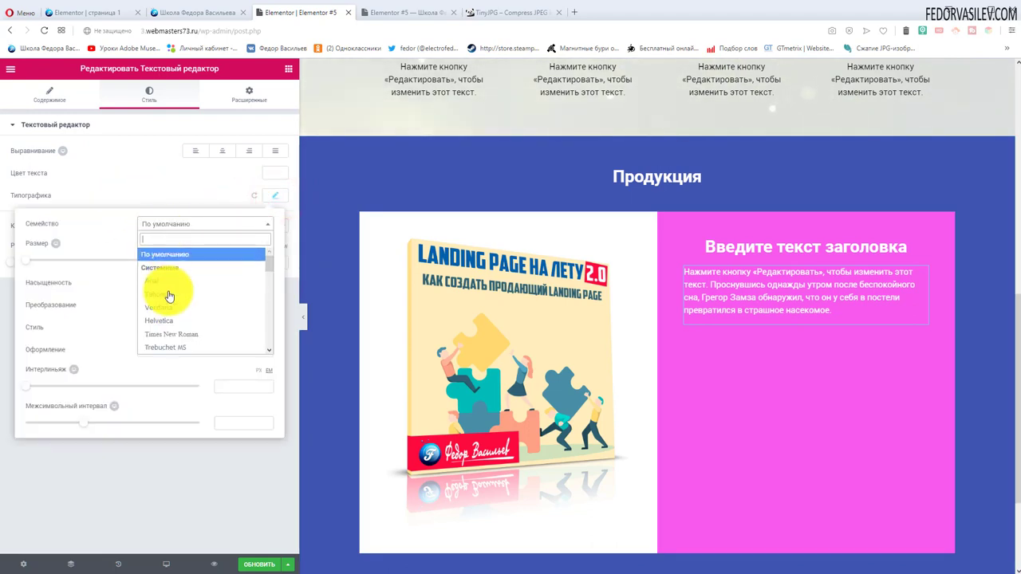
{"action": "left_click", "coordinate": [153, 190]}
Check the button on the sample page and add a Button widget beneath the text block in the pink column
{"action": "key", "text": "ctrl+Tab"}
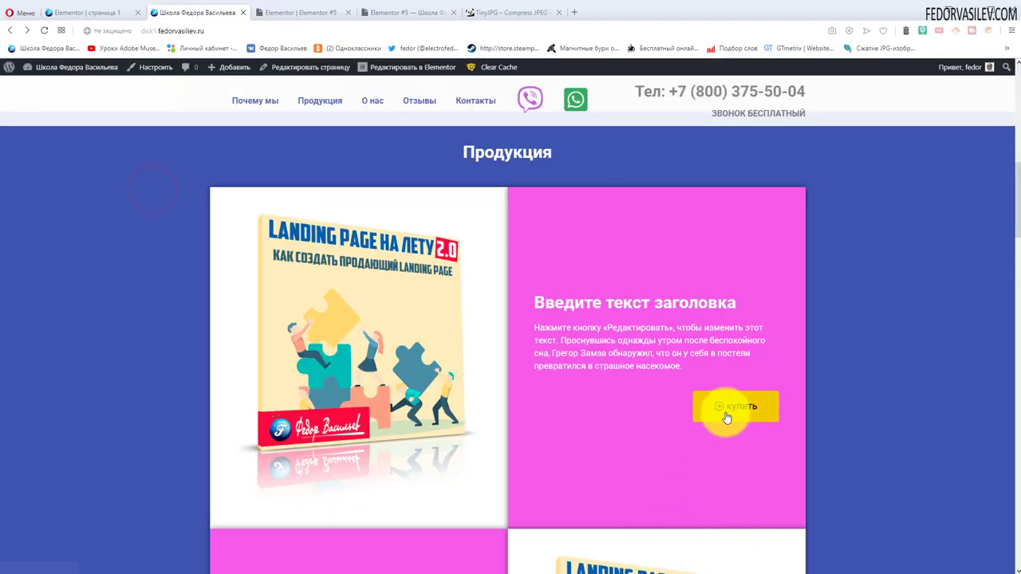
{"action": "left_click", "coordinate": [298, 13]}
{"action": "left_click", "coordinate": [12, 72]}
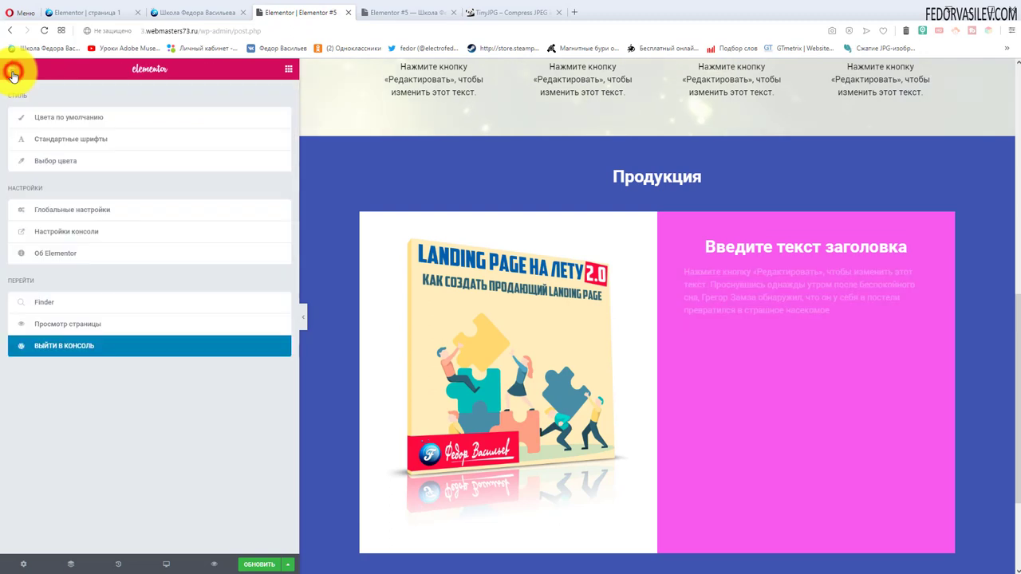
{"action": "left_click", "coordinate": [12, 72]}
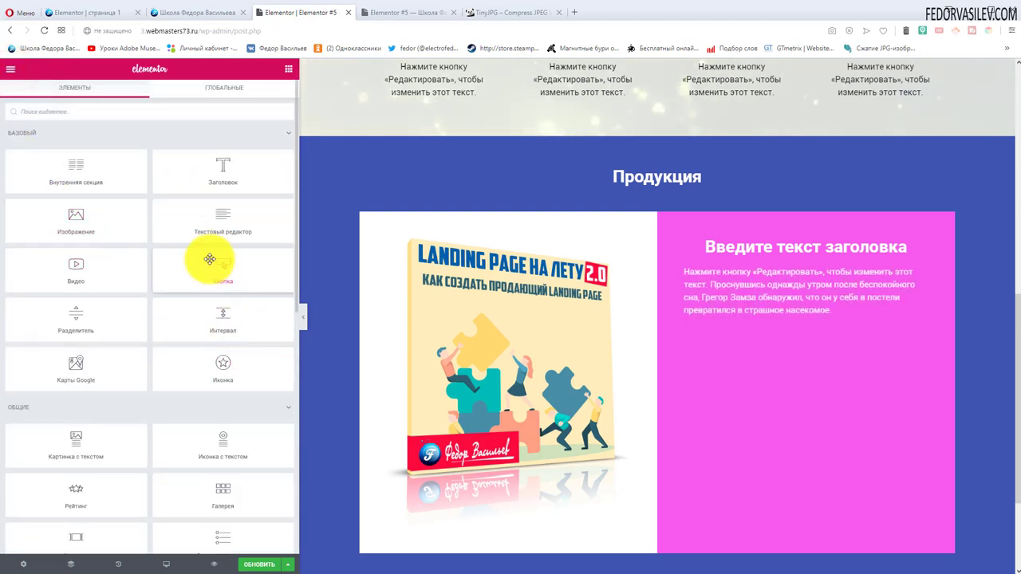
{"action": "left_click_drag", "start_coordinate": [221, 277], "coordinate": [768, 320]}
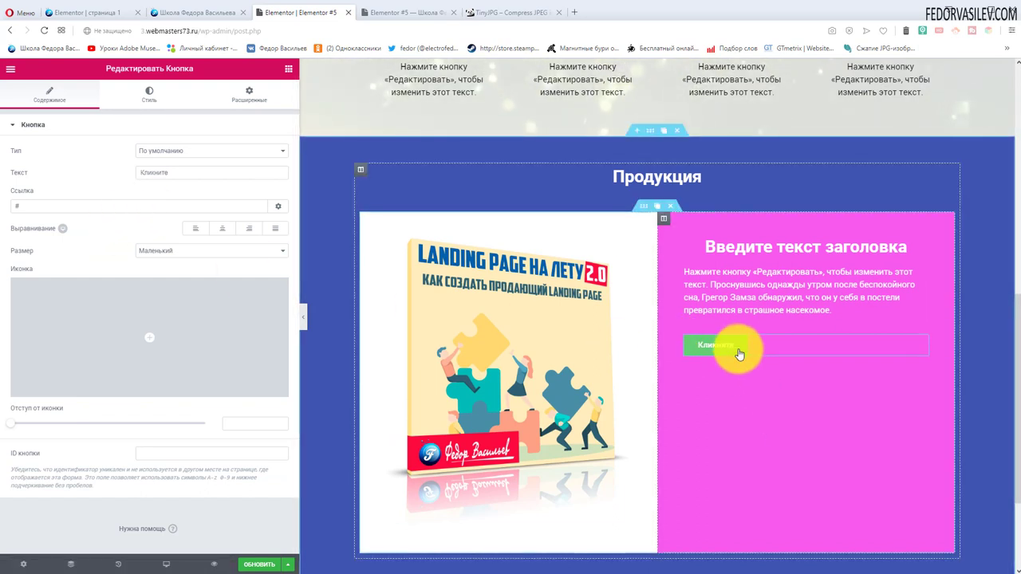
Set the button's normal-state text colour to black
{"action": "left_click", "coordinate": [153, 99]}
{"action": "left_click", "coordinate": [276, 219]}
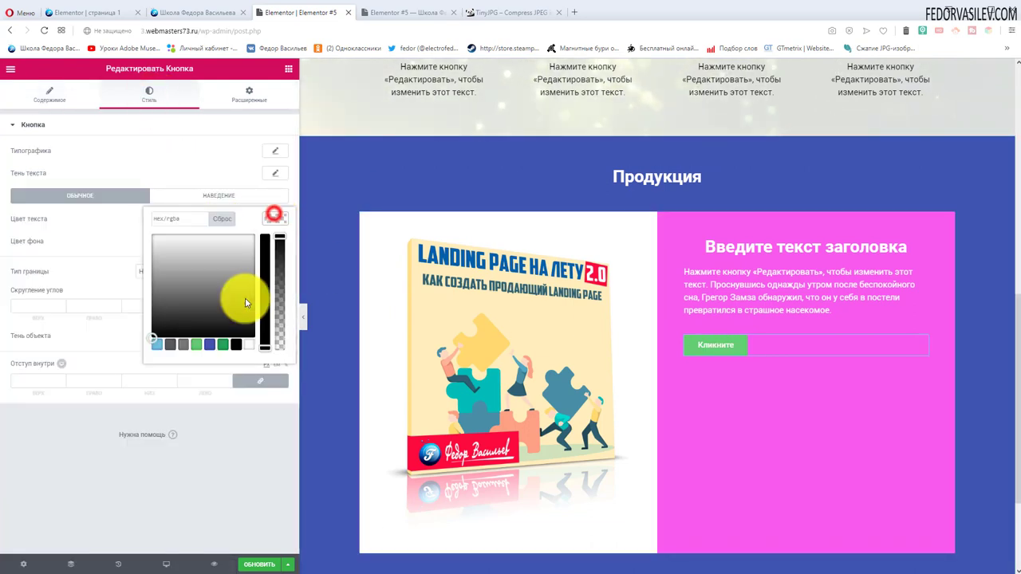
{"action": "left_click", "coordinate": [236, 344]}
{"action": "left_click", "coordinate": [84, 228]}
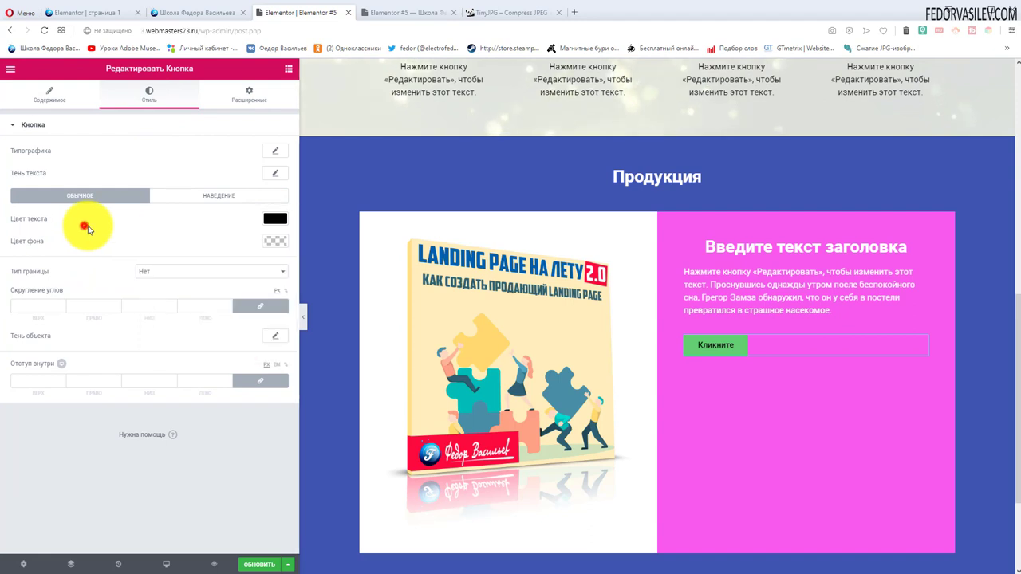
Give the button a yellow background in its normal state
{"action": "left_click", "coordinate": [275, 240]}
{"action": "left_click", "coordinate": [201, 268]}
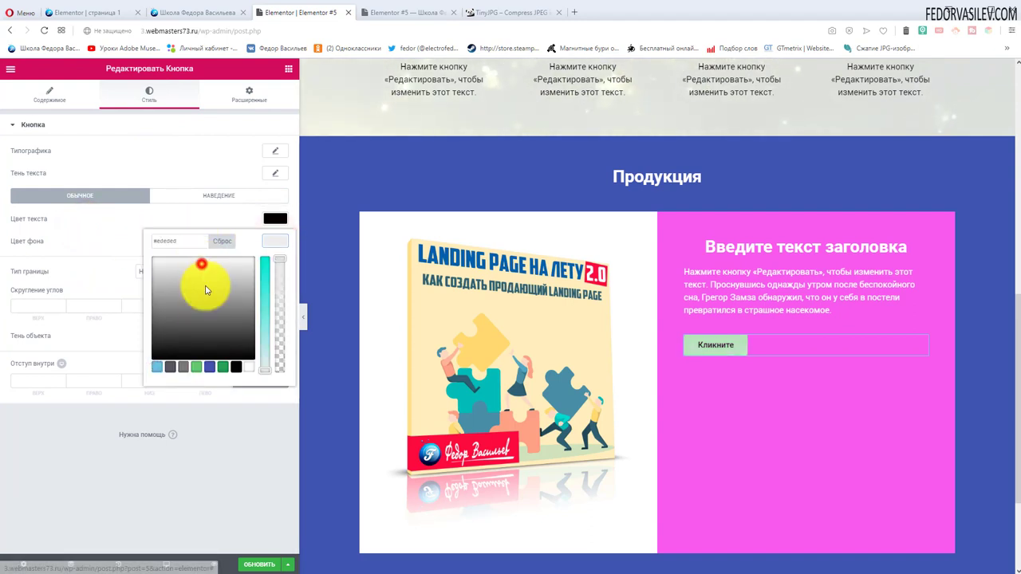
{"action": "left_click", "coordinate": [218, 367]}
{"action": "left_click_drag", "start_coordinate": [166, 290], "coordinate": [169, 257]}
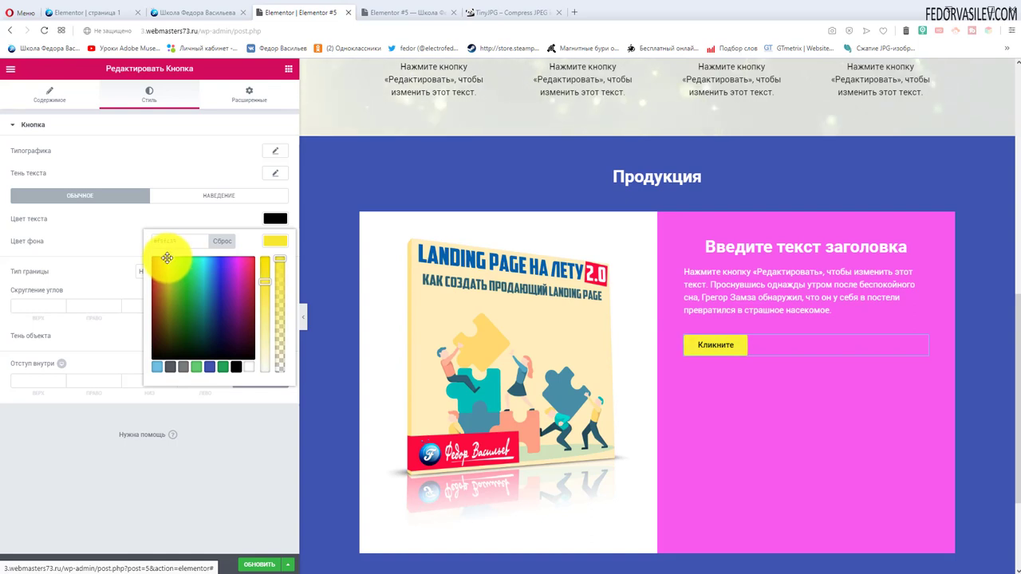
{"action": "left_click", "coordinate": [96, 228]}
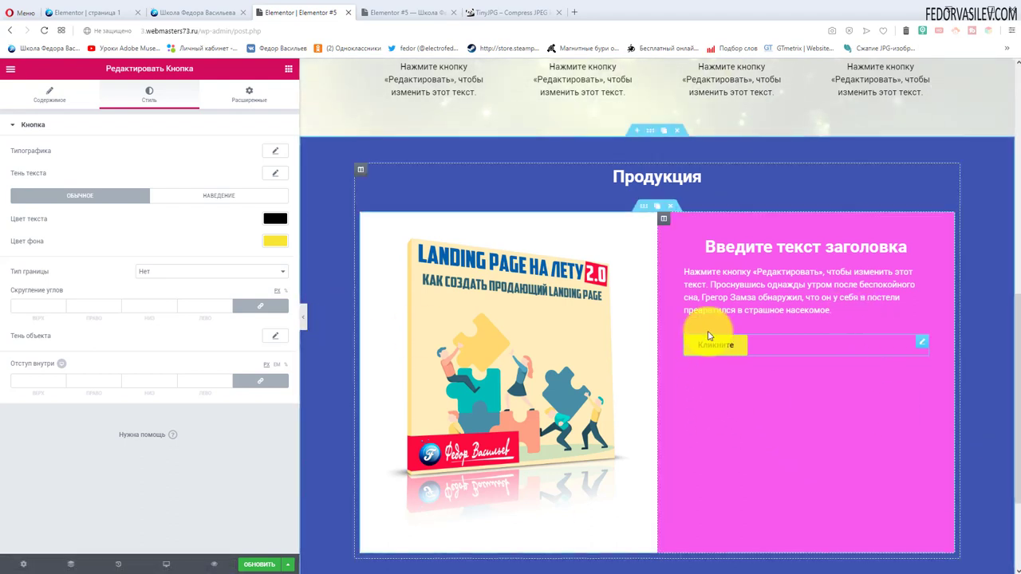
Set the button's hover state to black text on a lighter yellow #fcff5b background
{"action": "left_click", "coordinate": [233, 197]}
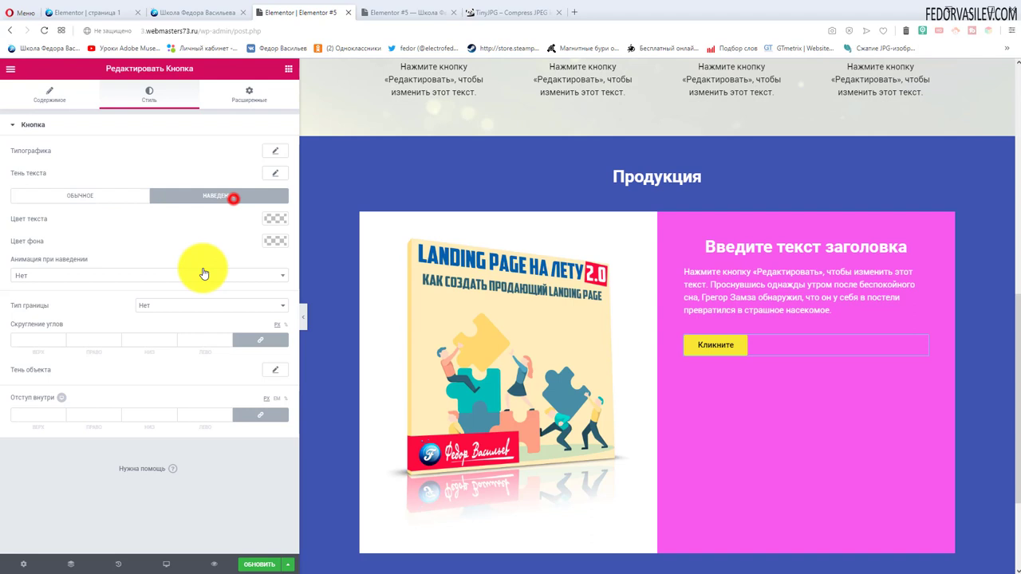
{"action": "left_click", "coordinate": [268, 221]}
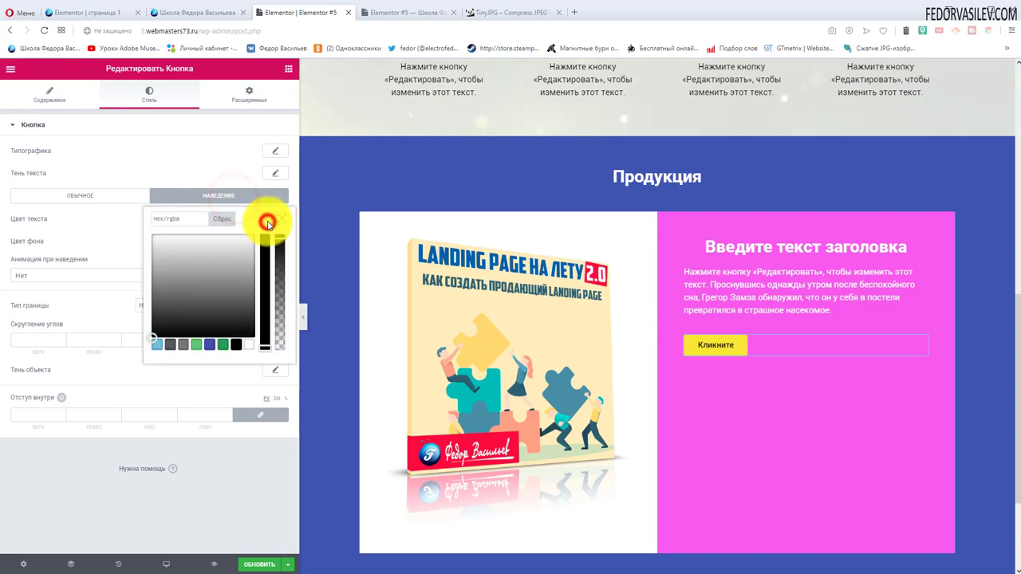
{"action": "left_click", "coordinate": [235, 344]}
{"action": "left_click", "coordinate": [276, 241]}
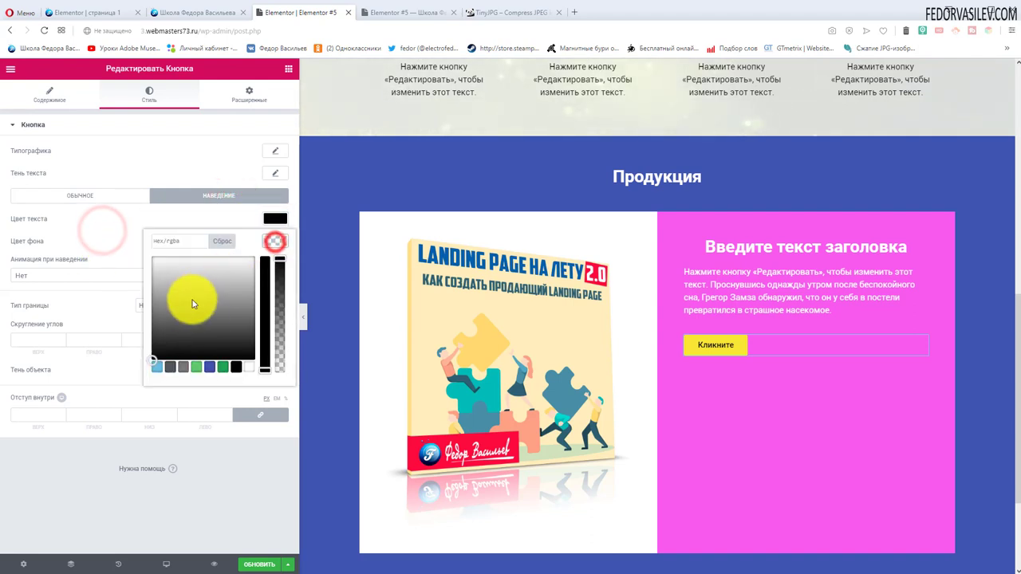
{"action": "left_click", "coordinate": [209, 363]}
{"action": "left_click", "coordinate": [174, 289]}
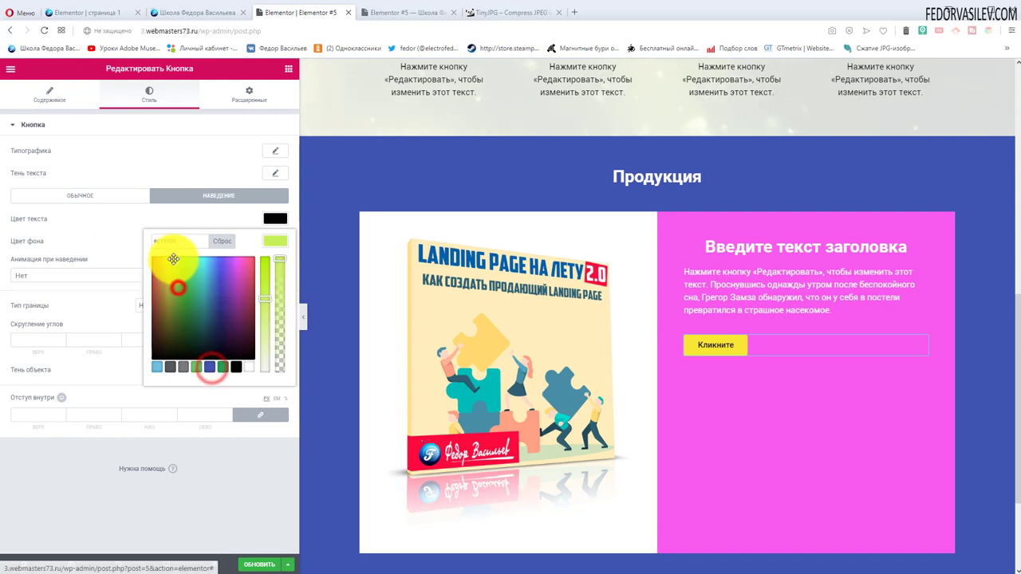
{"action": "left_click_drag", "start_coordinate": [157, 250], "coordinate": [169, 252]}
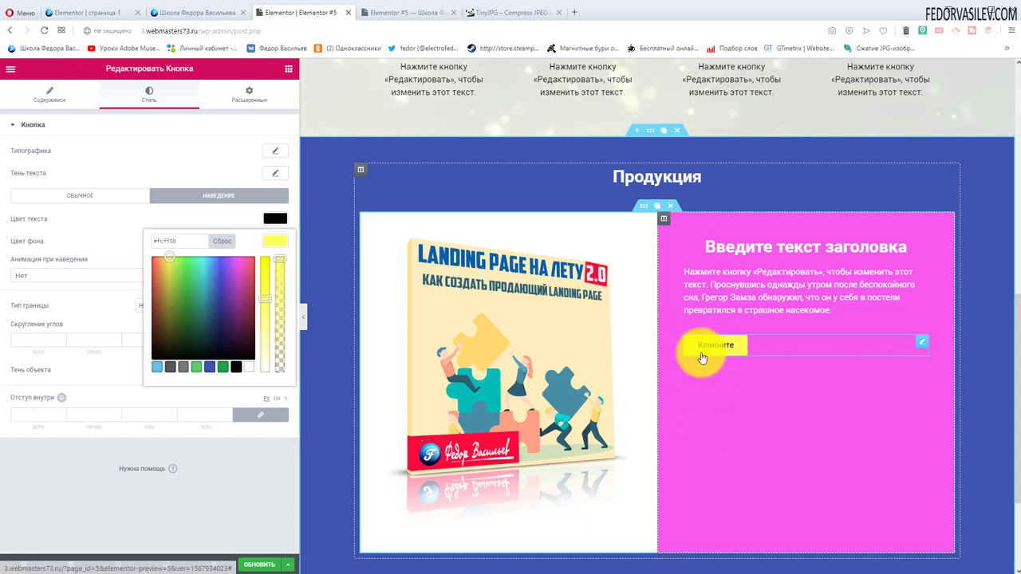
{"action": "left_click", "coordinate": [52, 112]}
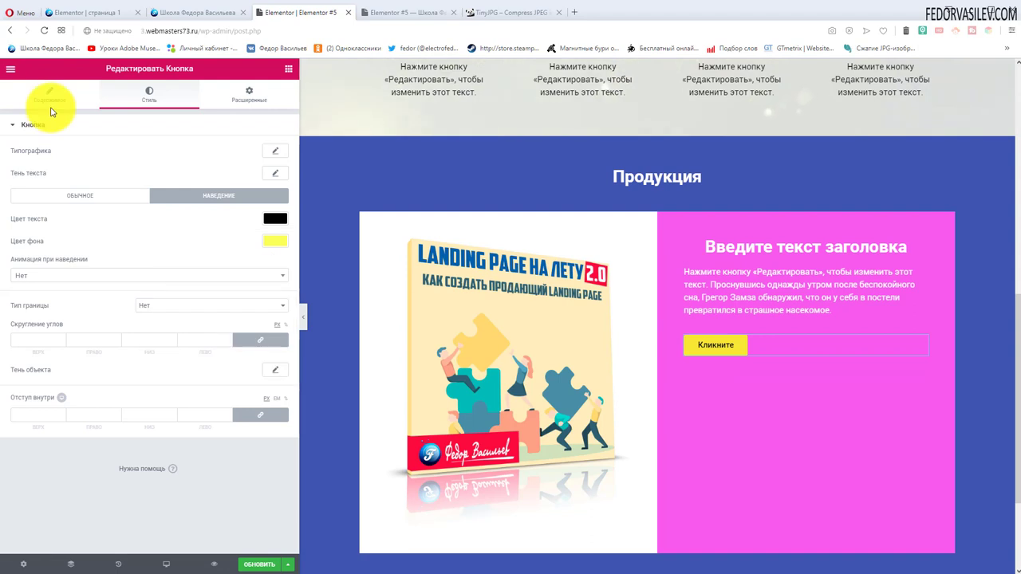
Change the button's text to "Купить" and look at its link options
{"action": "left_click", "coordinate": [50, 103]}
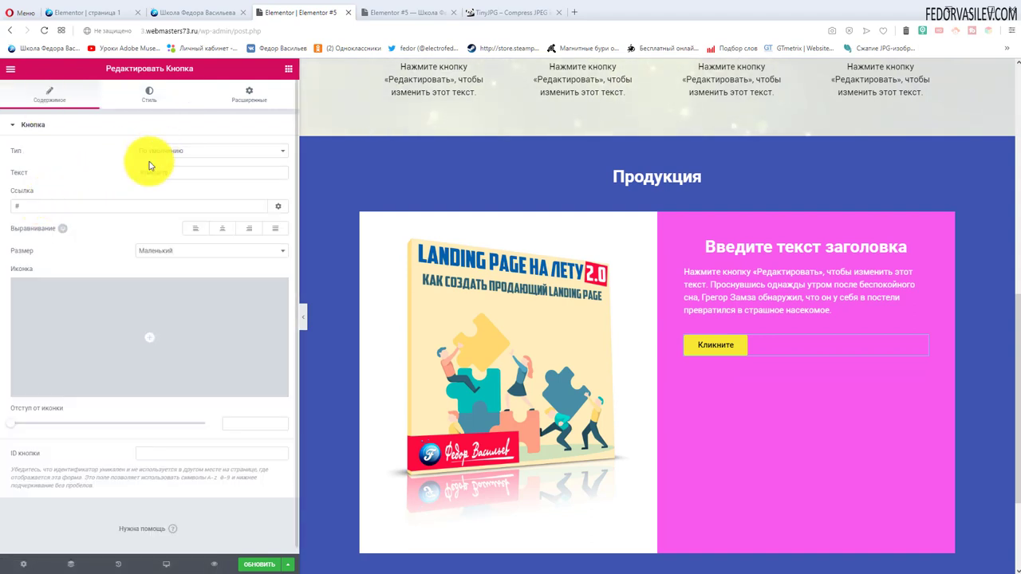
{"action": "double_click", "coordinate": [183, 173]}
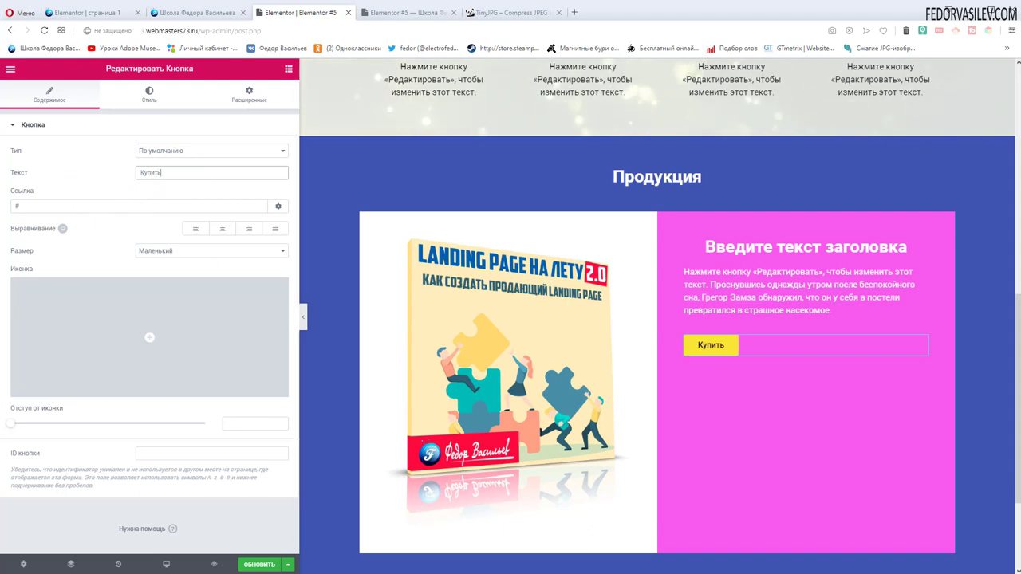
{"action": "left_click", "coordinate": [37, 207]}
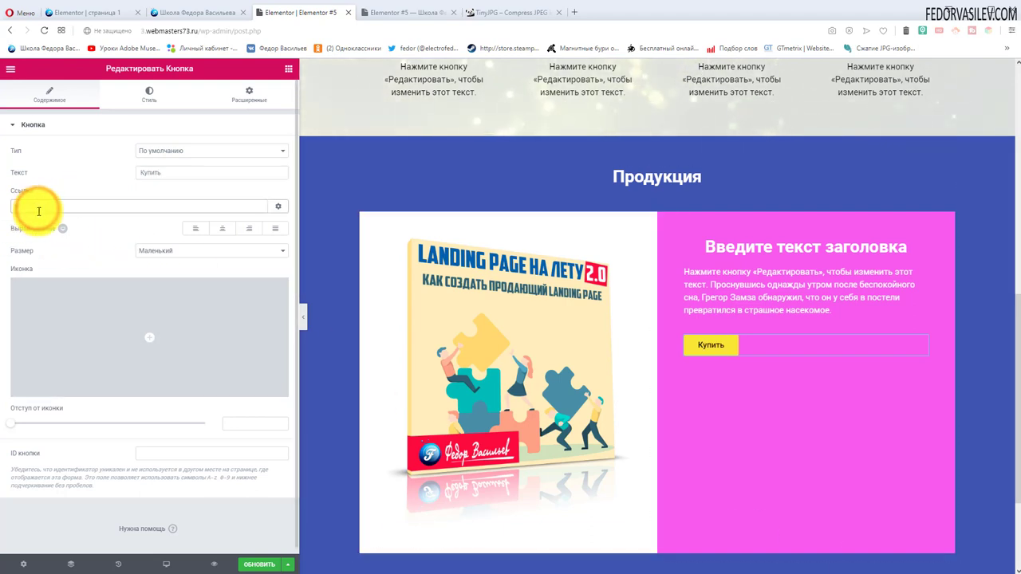
{"action": "left_click", "coordinate": [275, 207]}
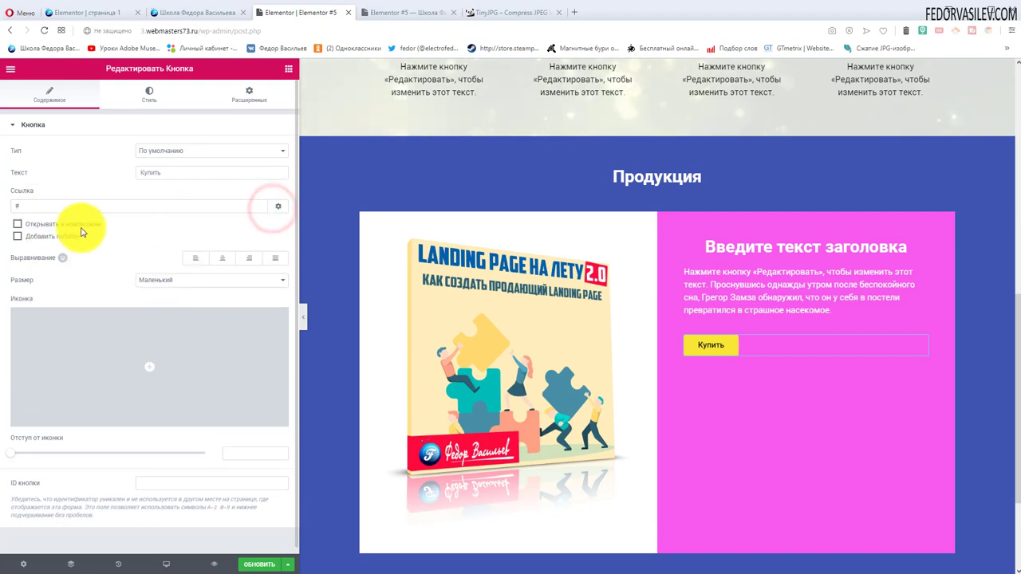
{"action": "left_click", "coordinate": [279, 207]}
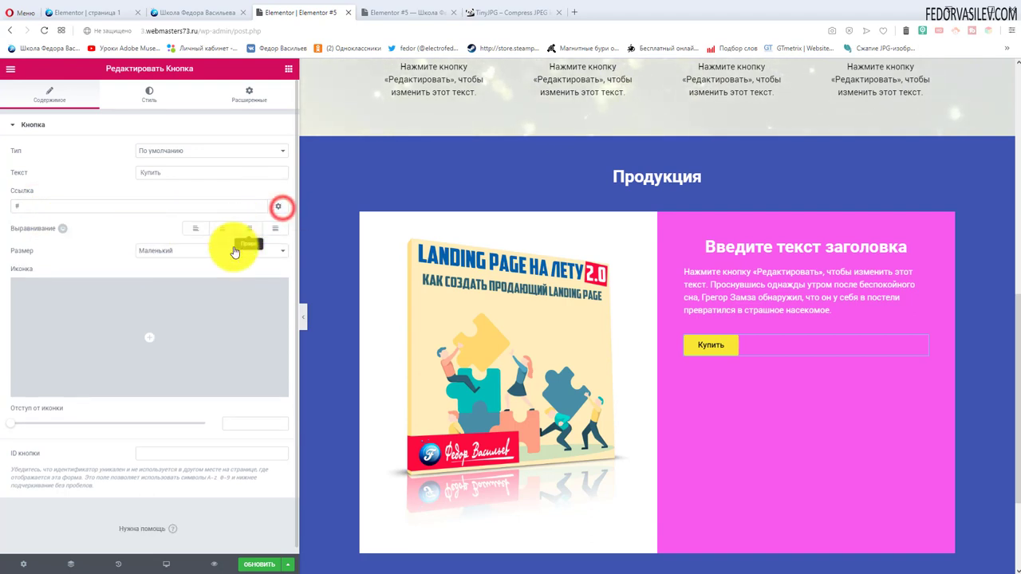
Align the button to the right and set its size to Большой
{"action": "left_click", "coordinate": [252, 229]}
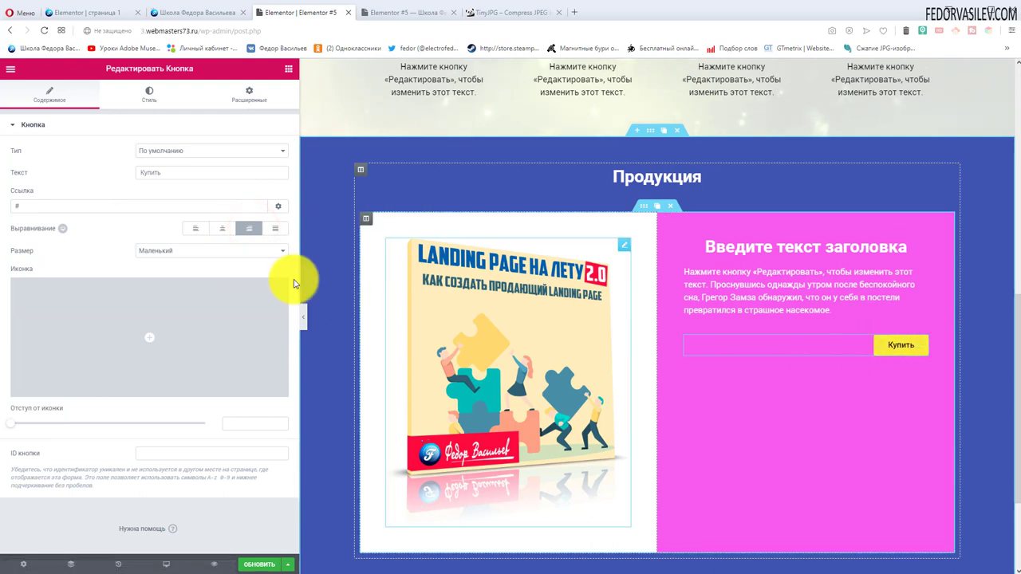
{"action": "left_click", "coordinate": [139, 252]}
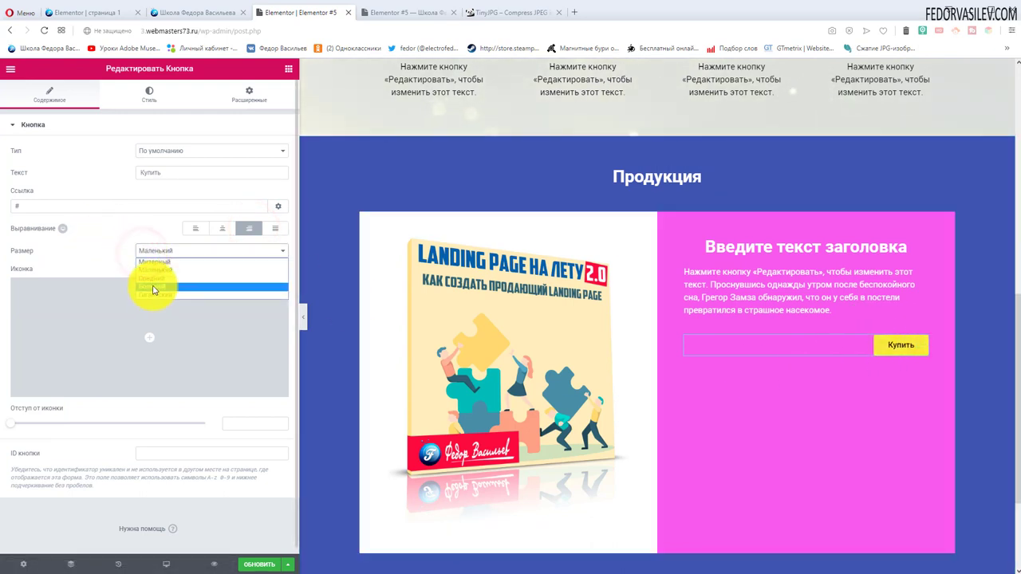
{"action": "left_click", "coordinate": [155, 287]}
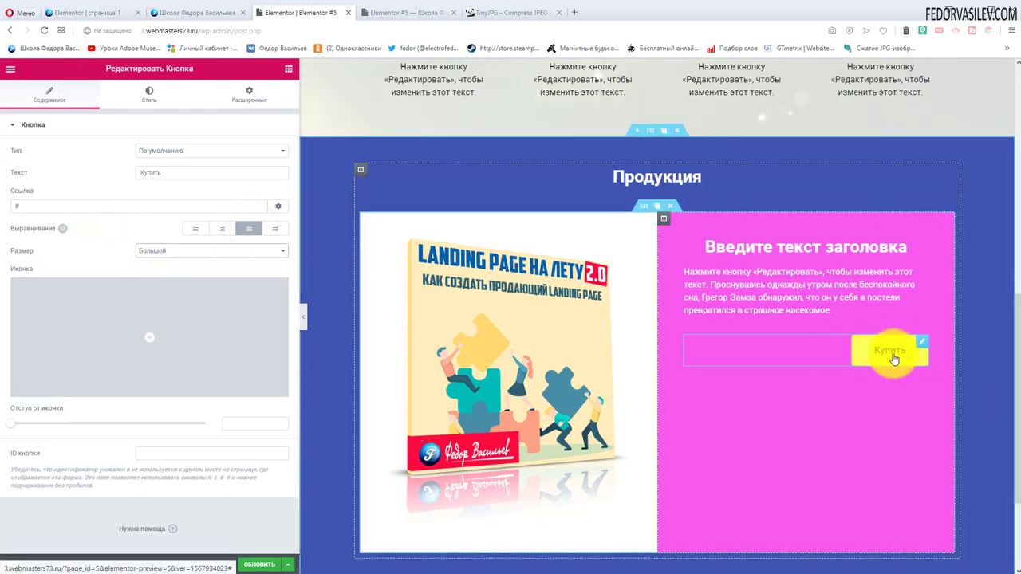
Check the sample page's buy button and add a matching right-arrow-in-circle outline icon from the icon library, filtered by "arro", to the button
{"action": "left_click", "coordinate": [195, 12]}
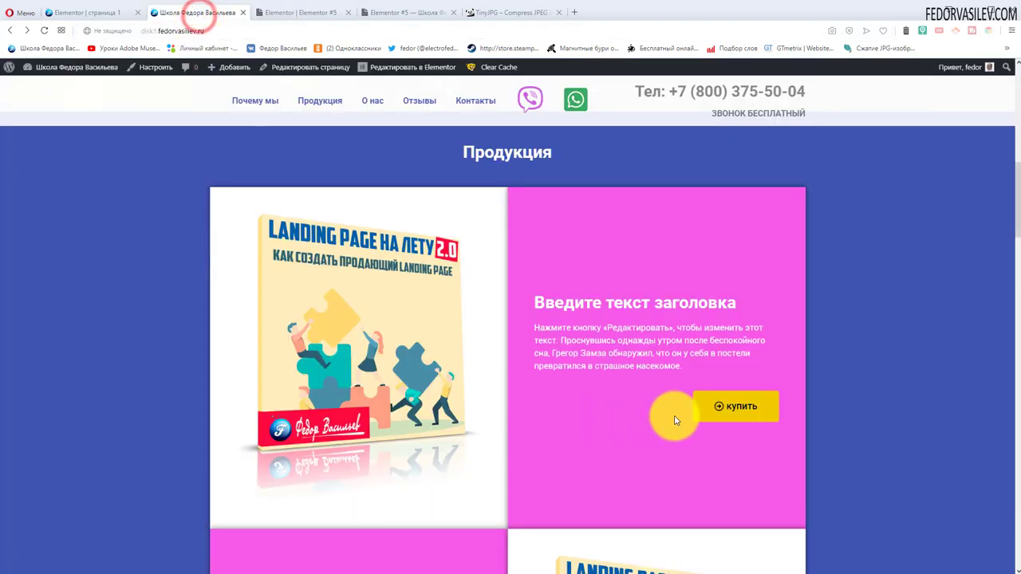
{"action": "left_click", "coordinate": [302, 11]}
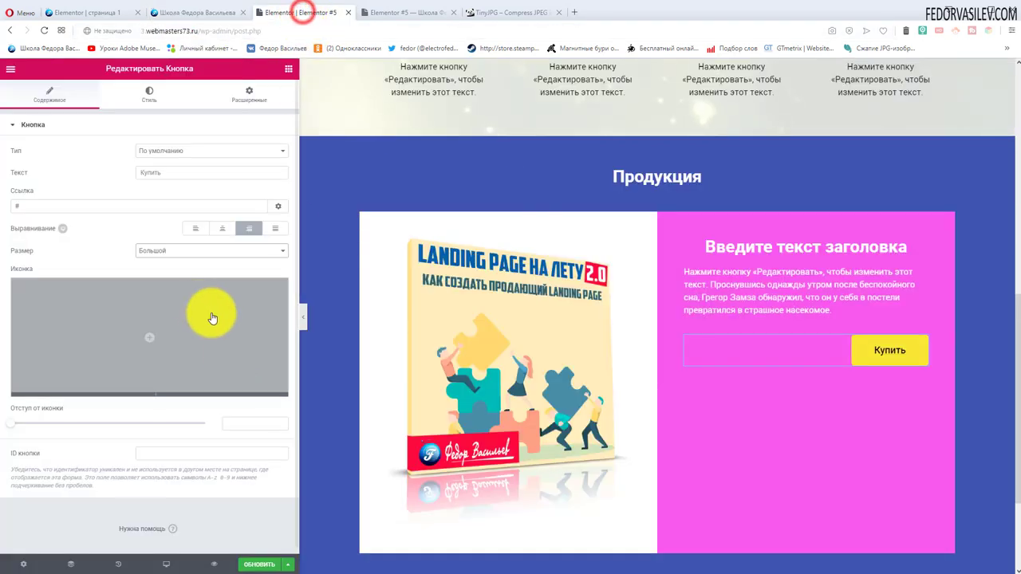
{"action": "mouse_move", "coordinate": [146, 346]}
{"action": "left_click", "coordinate": [100, 389]}
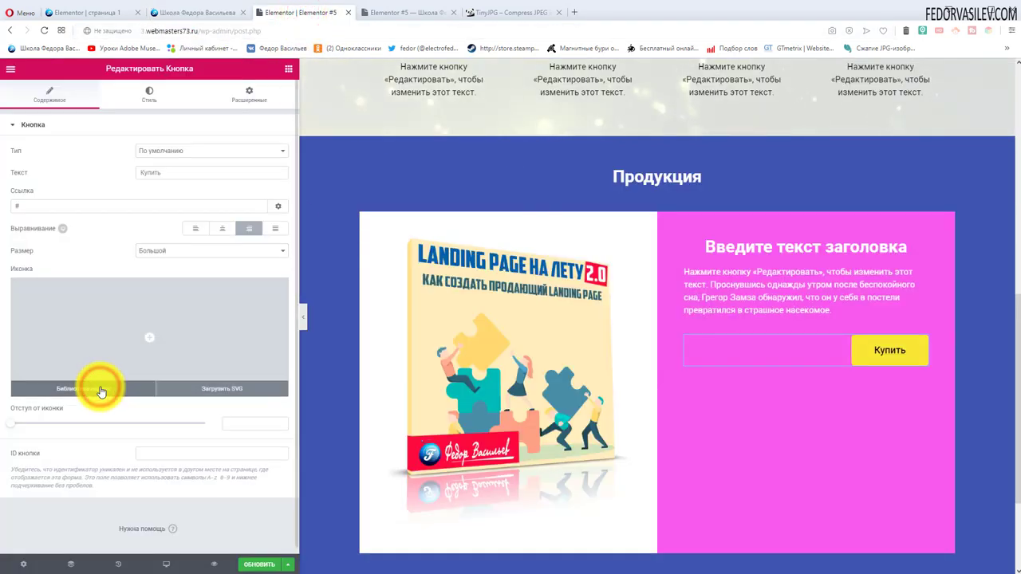
{"action": "scroll", "coordinate": [479, 311], "scroll_direction": "down", "scroll_amount": 3}
{"action": "scroll", "coordinate": [476, 307], "scroll_direction": "down", "scroll_amount": 3}
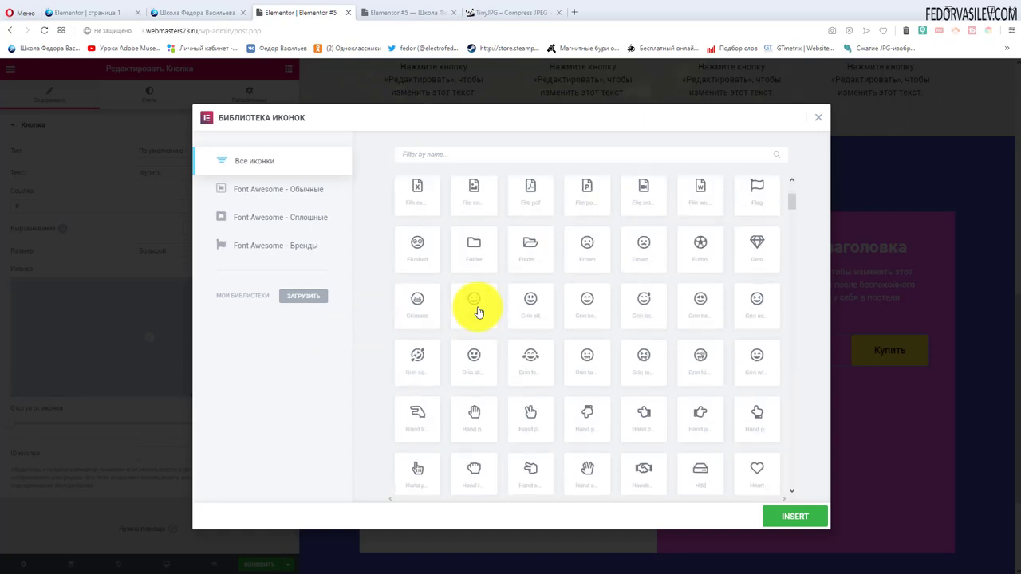
{"action": "scroll", "coordinate": [463, 240], "scroll_direction": "up", "scroll_amount": 6}
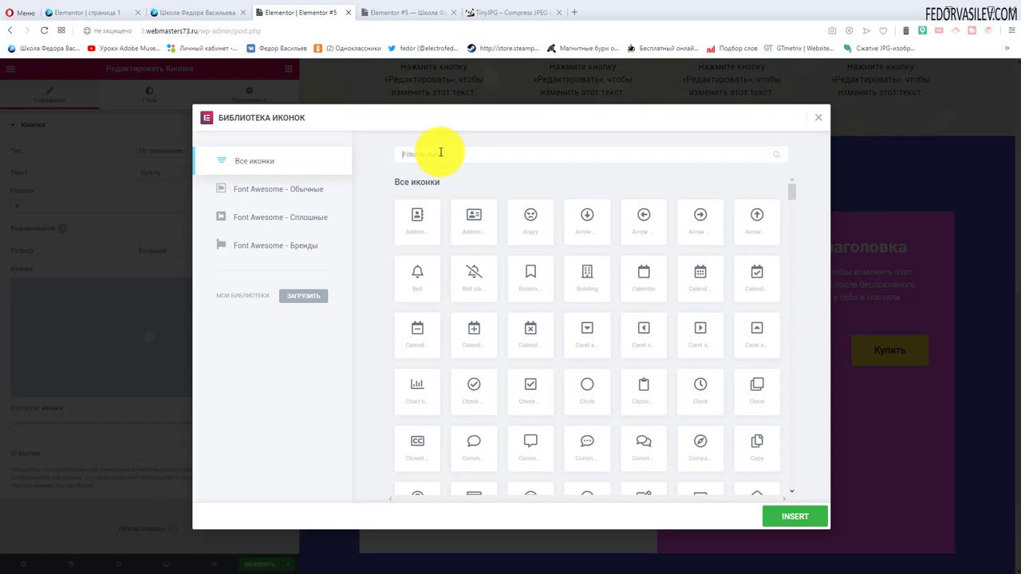
{"action": "type", "text": "arro"}
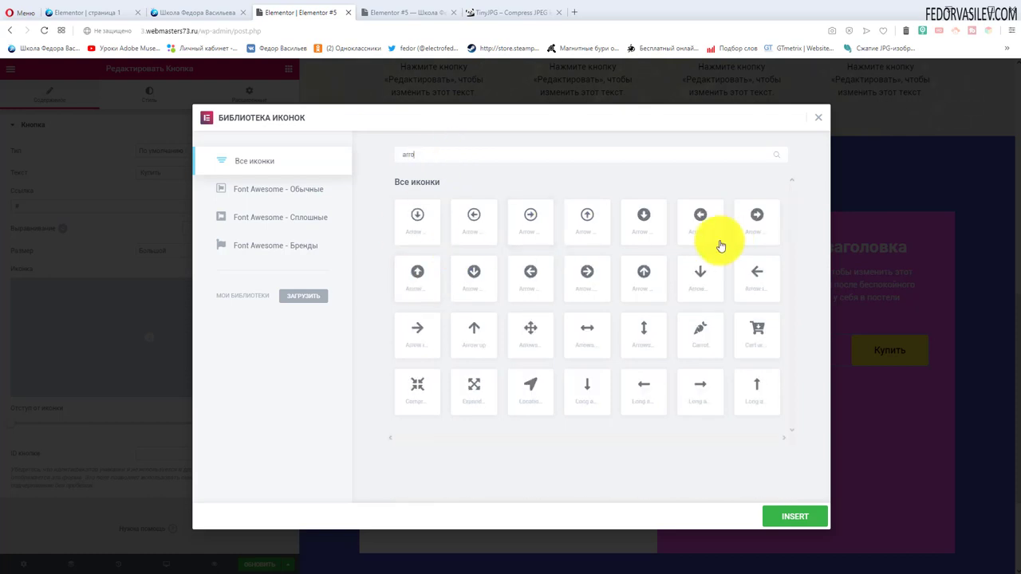
{"action": "left_click", "coordinate": [531, 223]}
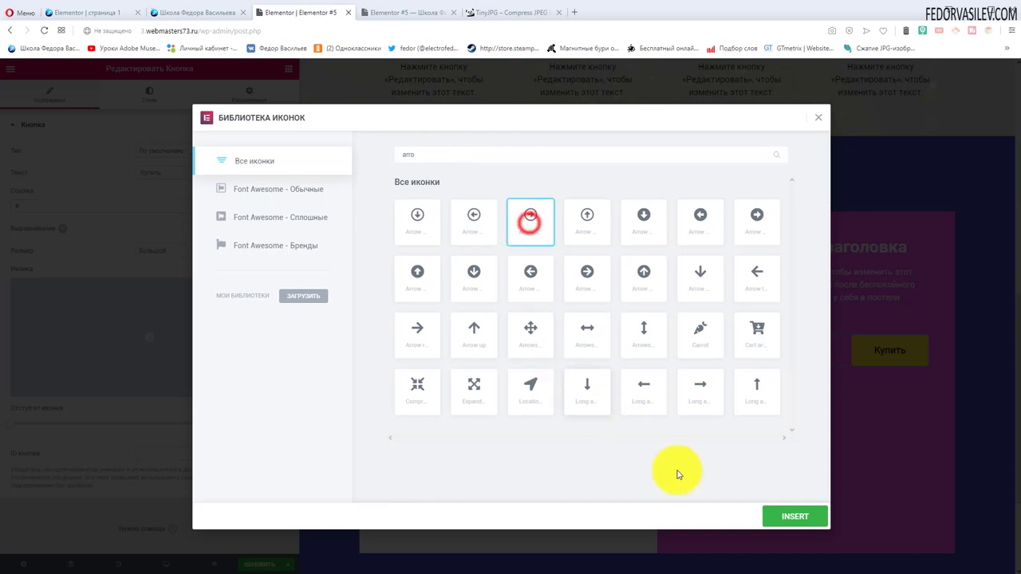
{"action": "left_click", "coordinate": [782, 517]}
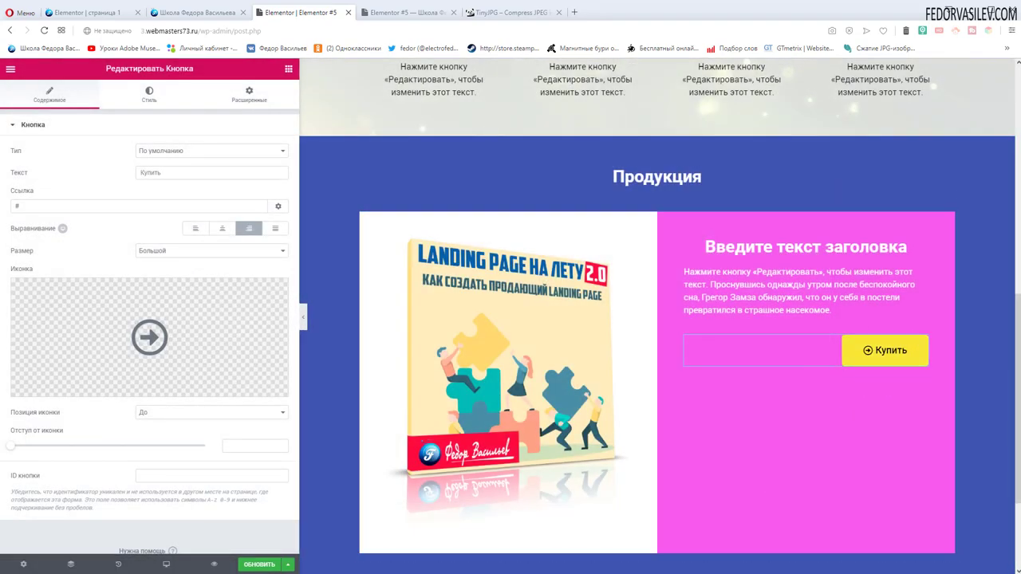
Set the pink column's vertical alignment to Посередине and update the page
{"action": "scroll", "coordinate": [752, 240], "scroll_direction": "down", "scroll_amount": 1}
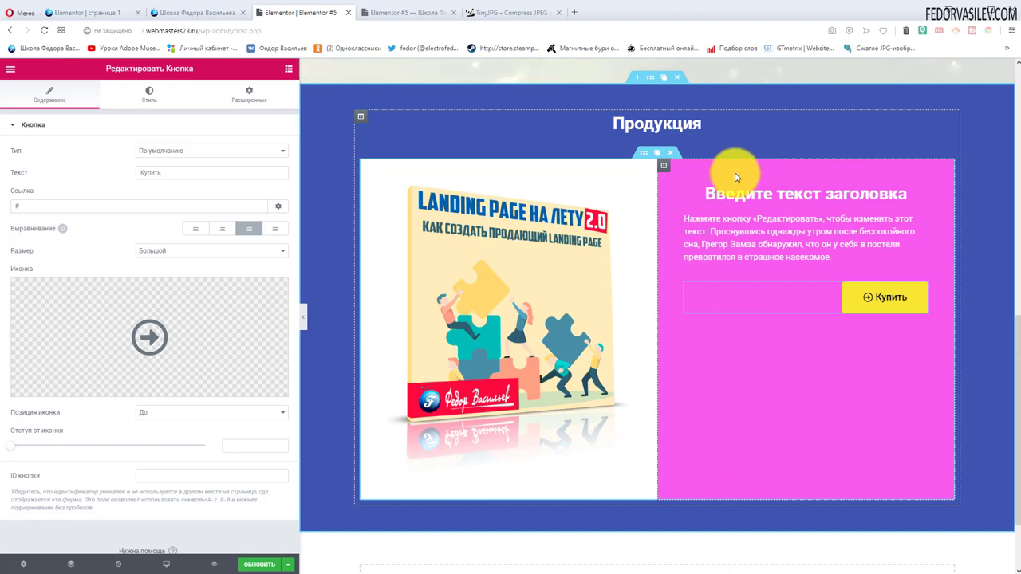
{"action": "left_click", "coordinate": [665, 168]}
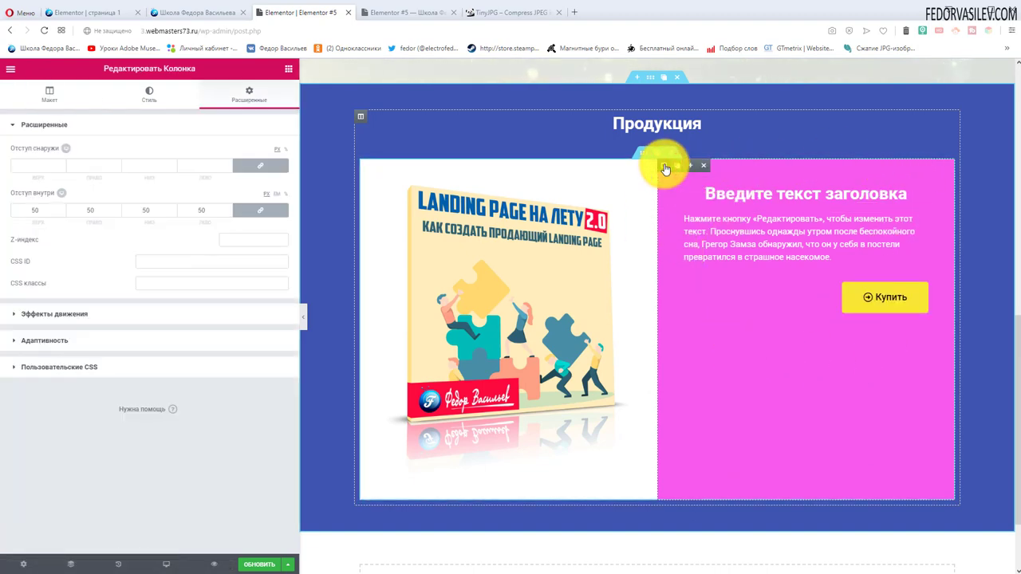
{"action": "left_click", "coordinate": [49, 94]}
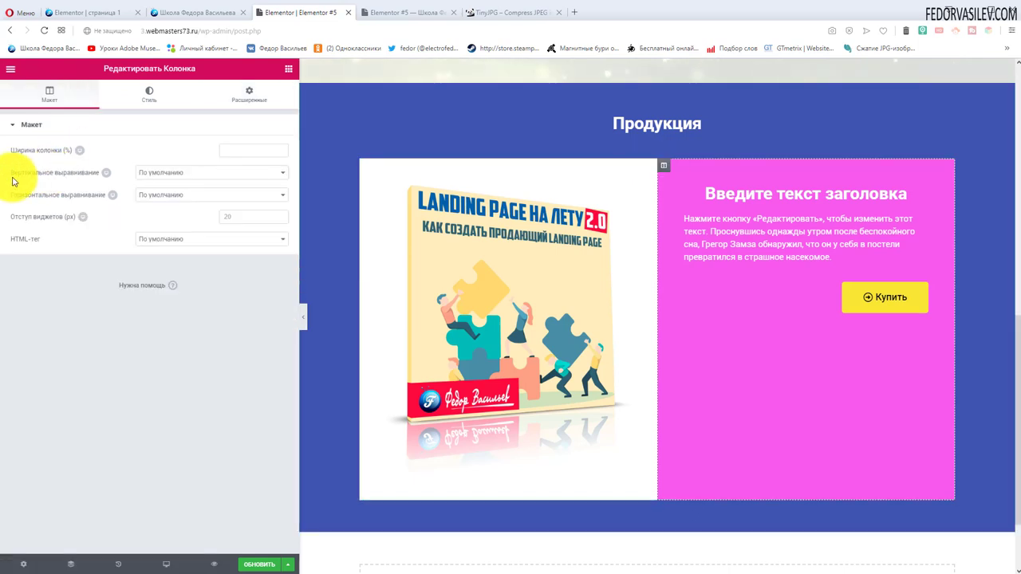
{"action": "left_click", "coordinate": [157, 175]}
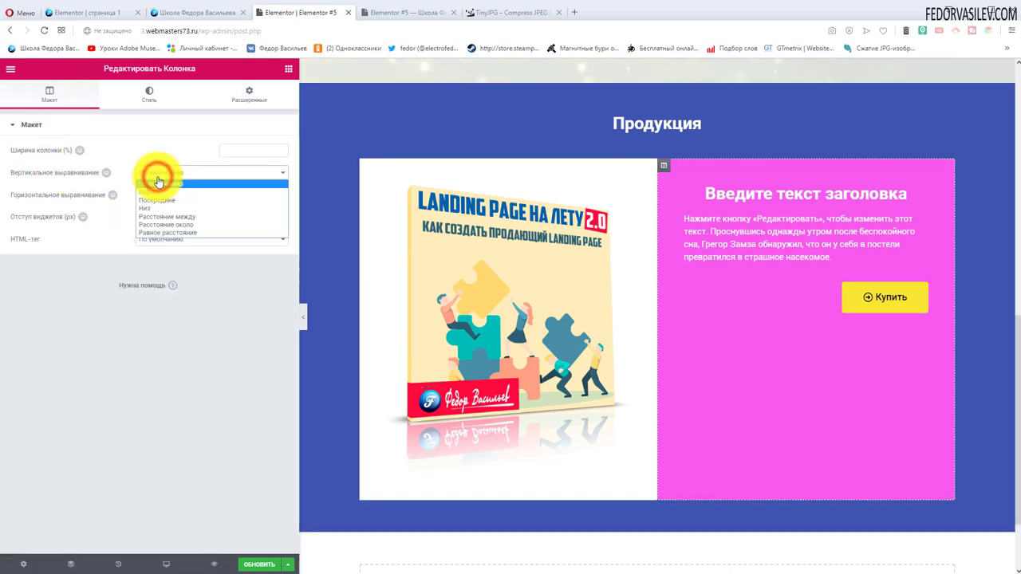
{"action": "left_click", "coordinate": [167, 201]}
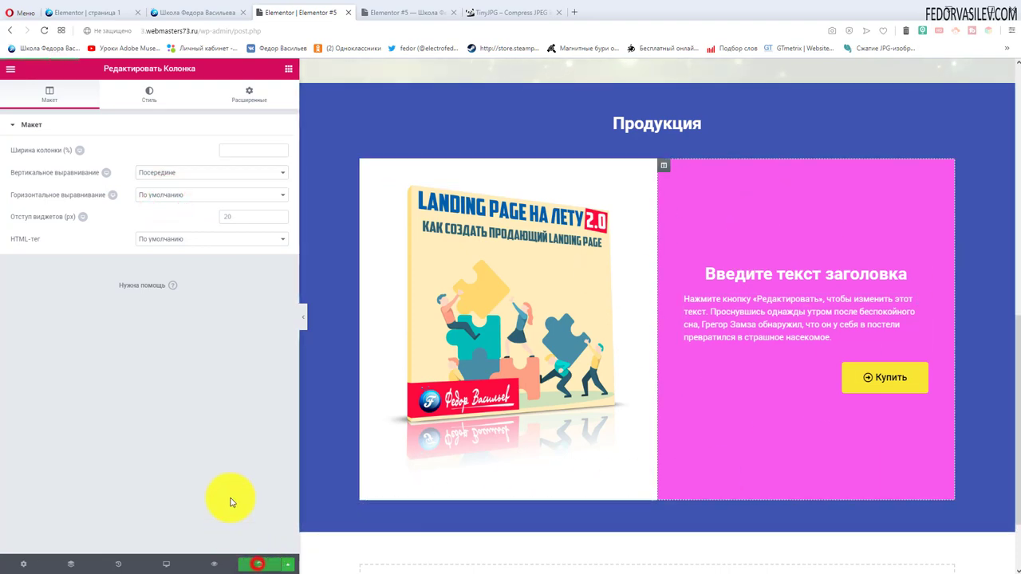
Compare the Продукция section on the live page with the sample page, examining its product rows and column shadows
{"action": "left_click", "coordinate": [403, 12]}
{"action": "scroll", "coordinate": [388, 170], "scroll_direction": "down", "scroll_amount": 5}
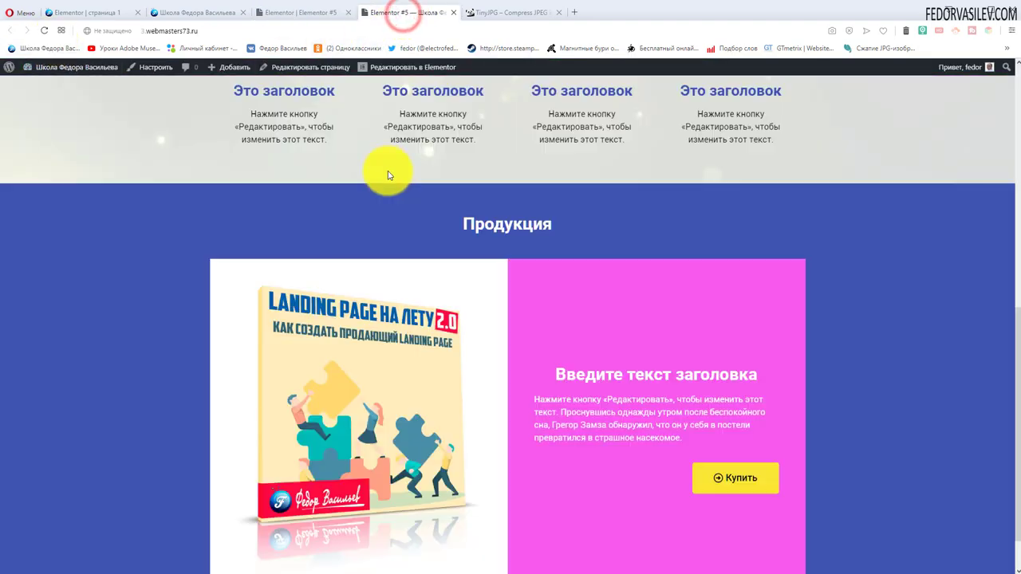
{"action": "scroll", "coordinate": [465, 209], "scroll_direction": "down", "scroll_amount": 1}
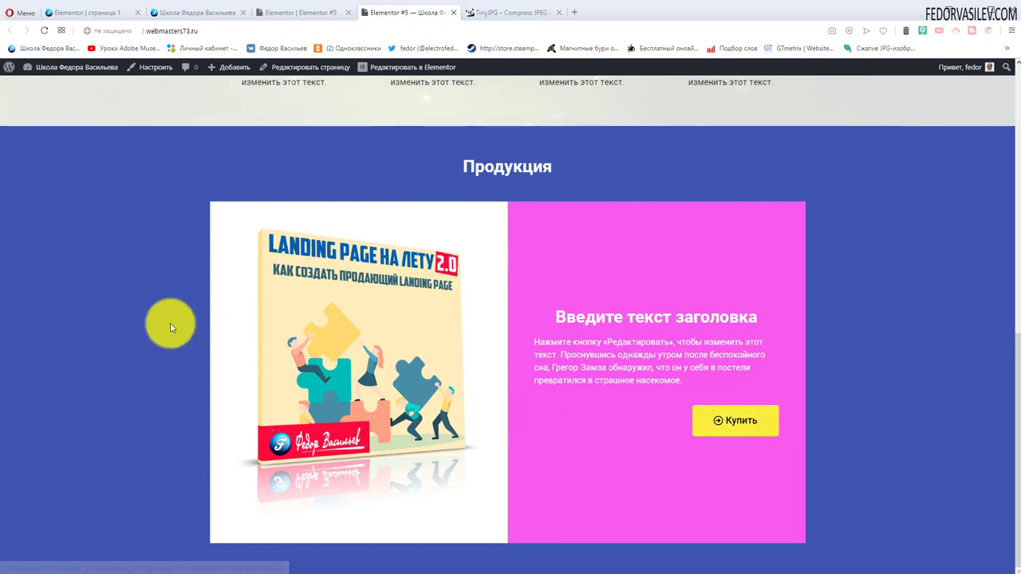
{"action": "left_click", "coordinate": [182, 21]}
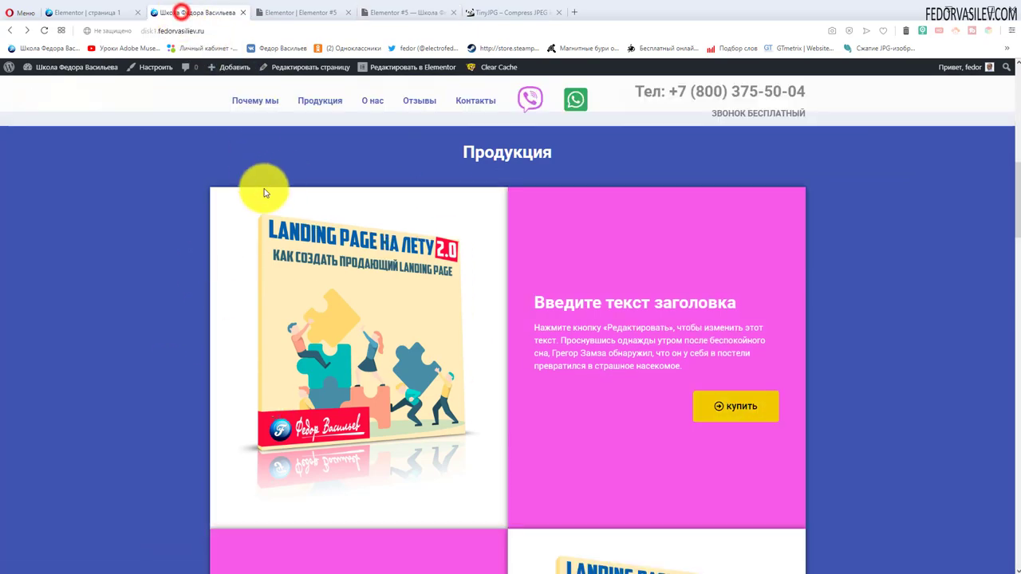
{"action": "scroll", "coordinate": [183, 192], "scroll_direction": "down", "scroll_amount": 5}
{"action": "scroll", "coordinate": [646, 325], "scroll_direction": "down", "scroll_amount": 6}
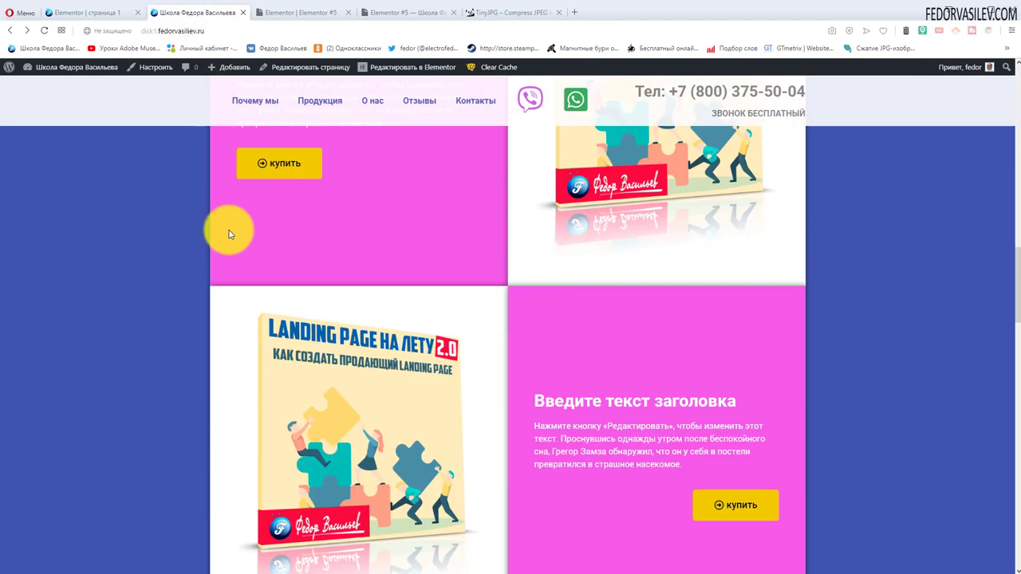
{"action": "scroll", "coordinate": [599, 308], "scroll_direction": "up", "scroll_amount": 9}
{"action": "scroll", "coordinate": [602, 399], "scroll_direction": "up", "scroll_amount": 2}
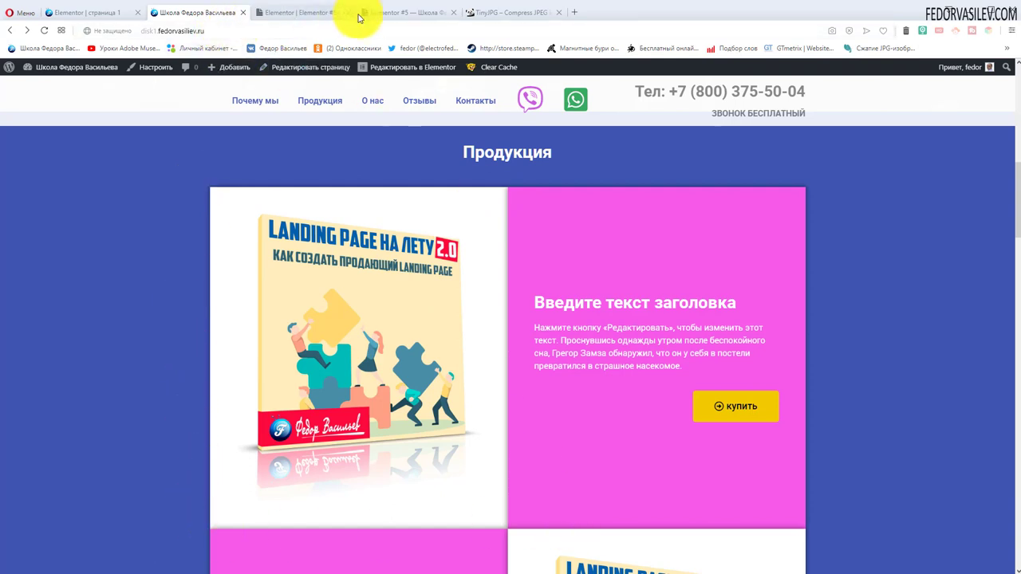
{"action": "left_click", "coordinate": [385, 12]}
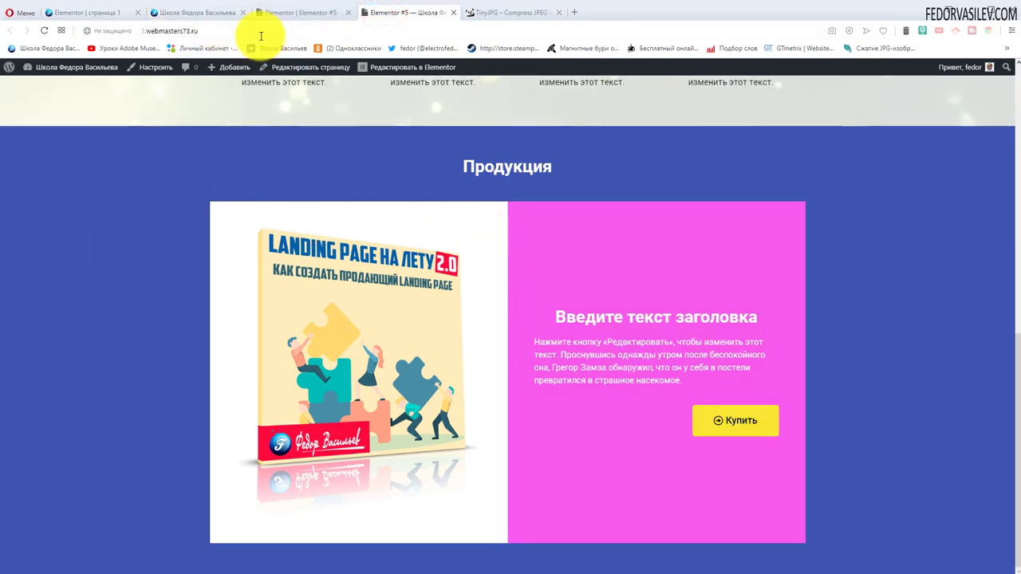
Back in the editor, add an outer box shadow with the default blur of 10 to the product image column
{"action": "left_click", "coordinate": [273, 12]}
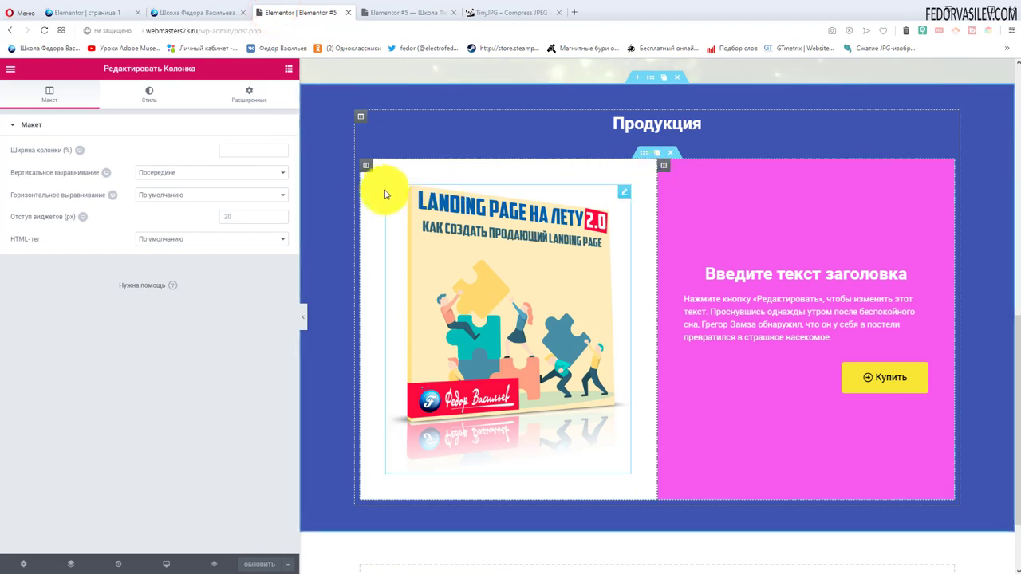
{"action": "left_click", "coordinate": [367, 168]}
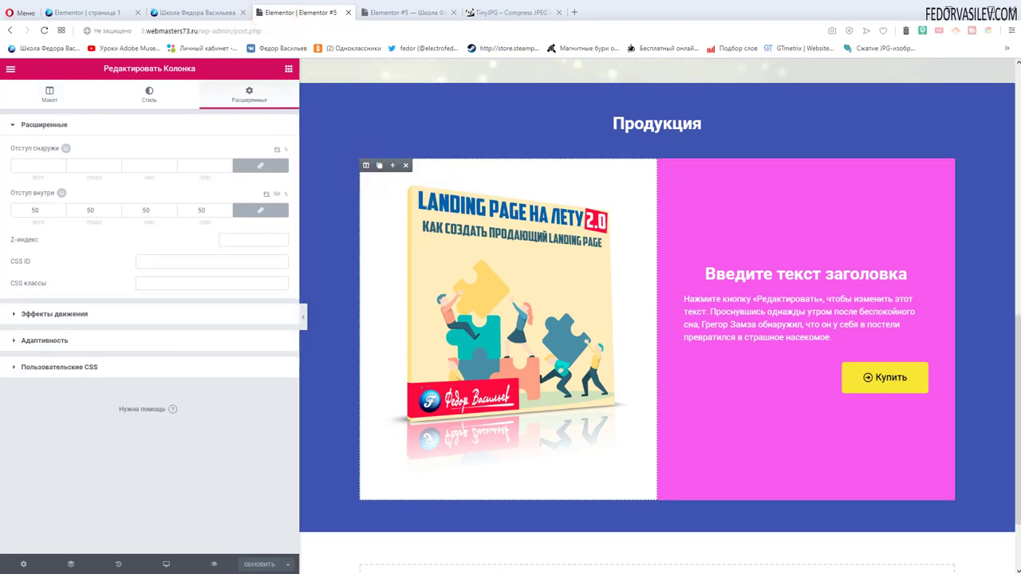
{"action": "left_click", "coordinate": [151, 95]}
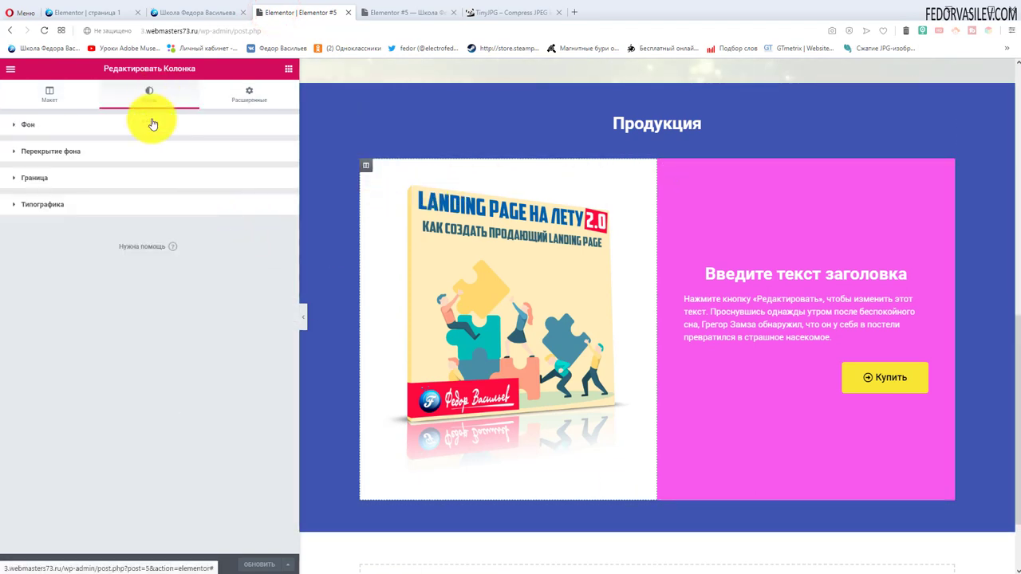
{"action": "left_click", "coordinate": [31, 182]}
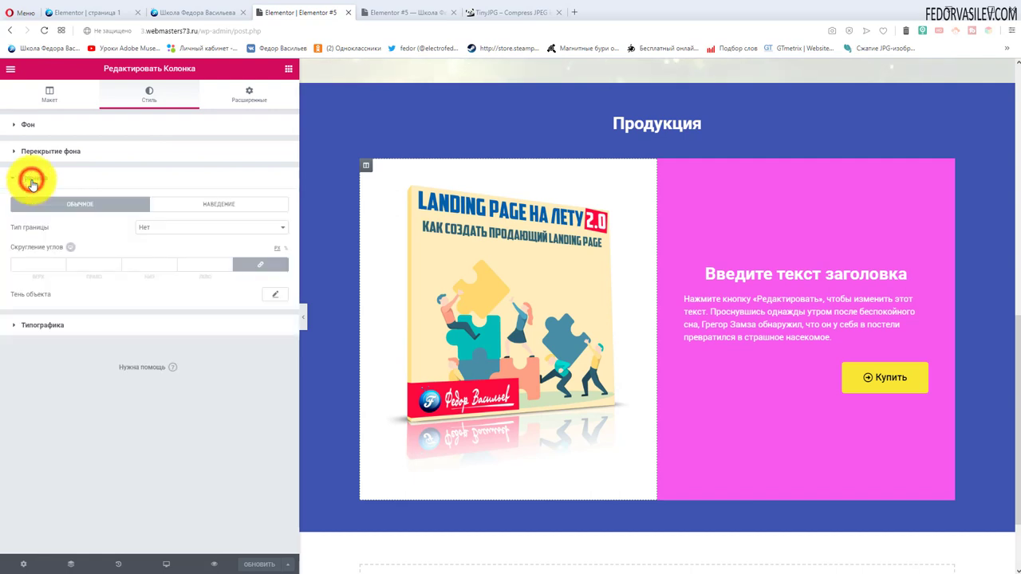
{"action": "left_click", "coordinate": [275, 296]}
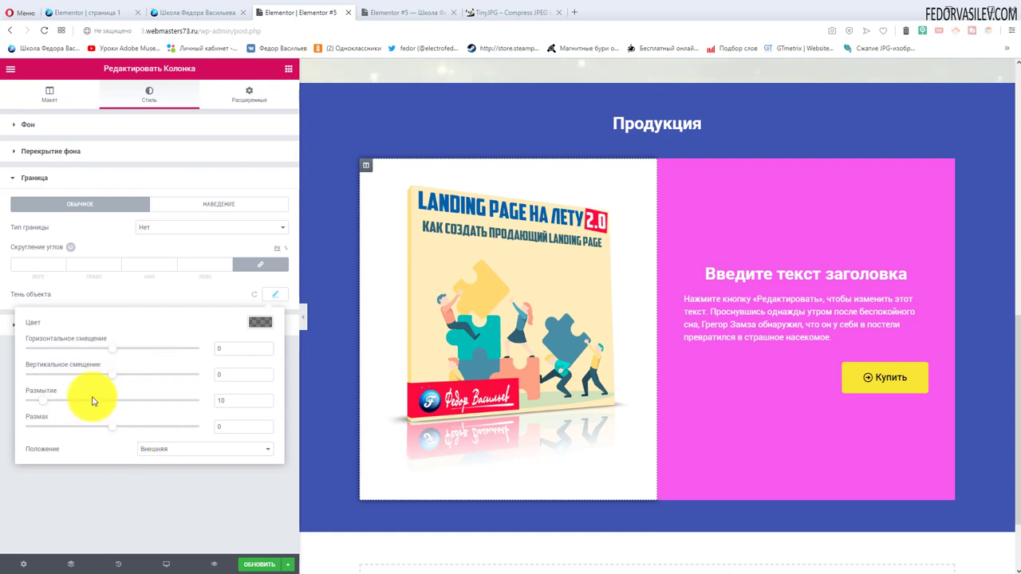
{"action": "left_click", "coordinate": [135, 292]}
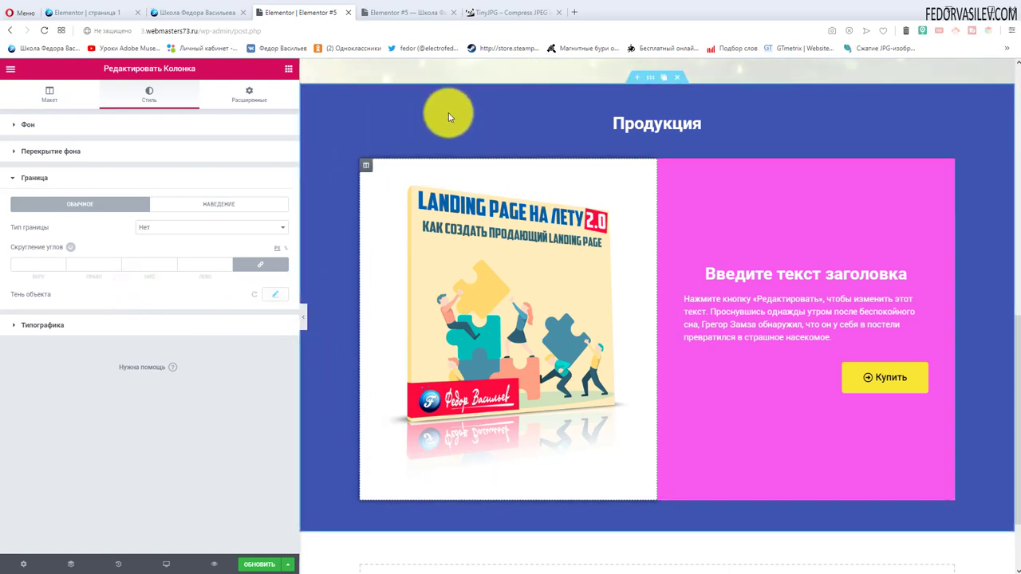
Add the same default outer box shadow with blur 10 to the pink text column and update the page
{"action": "left_click", "coordinate": [665, 170]}
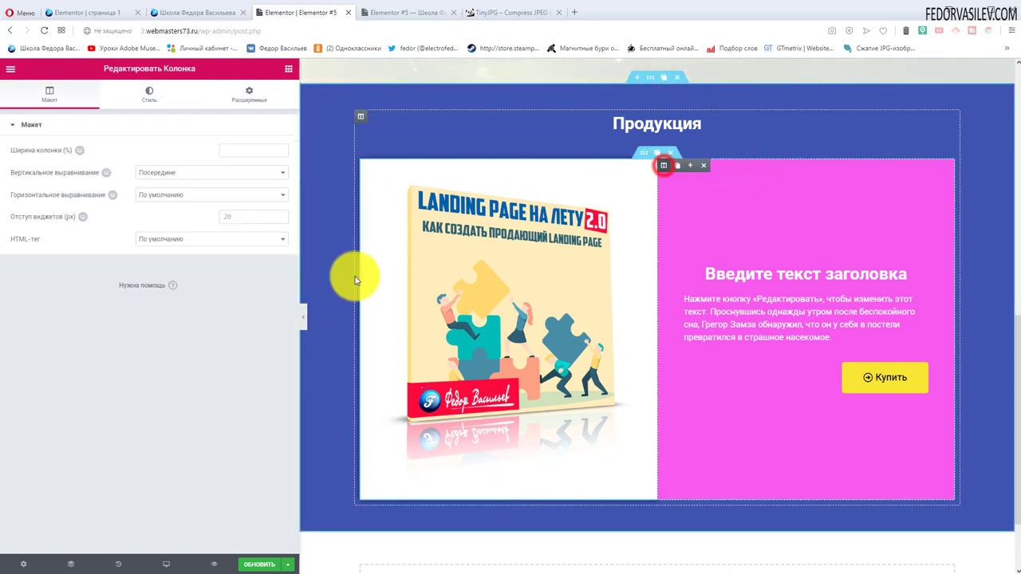
{"action": "left_click", "coordinate": [128, 96]}
{"action": "left_click", "coordinate": [36, 404]}
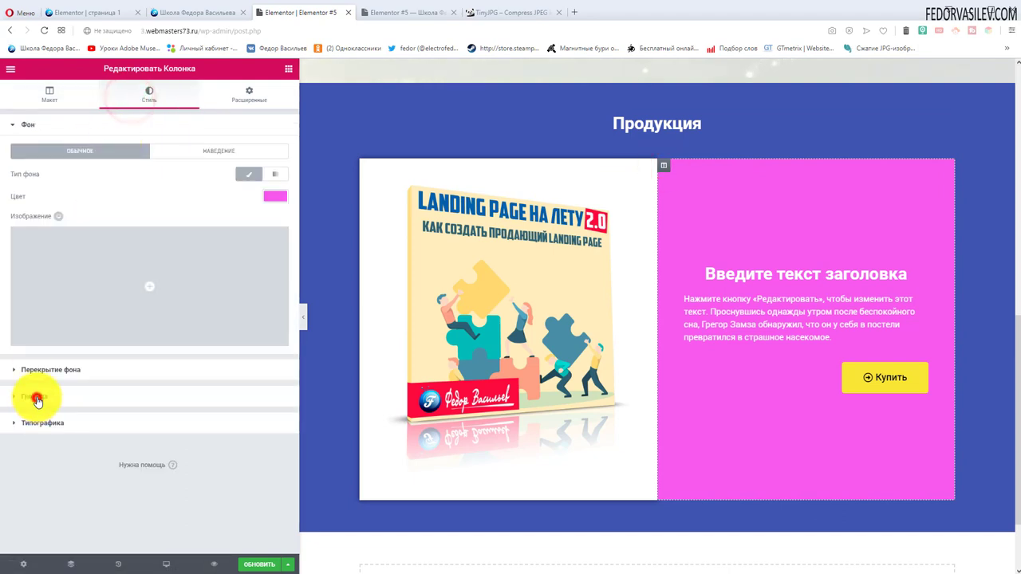
{"action": "left_click", "coordinate": [281, 297]}
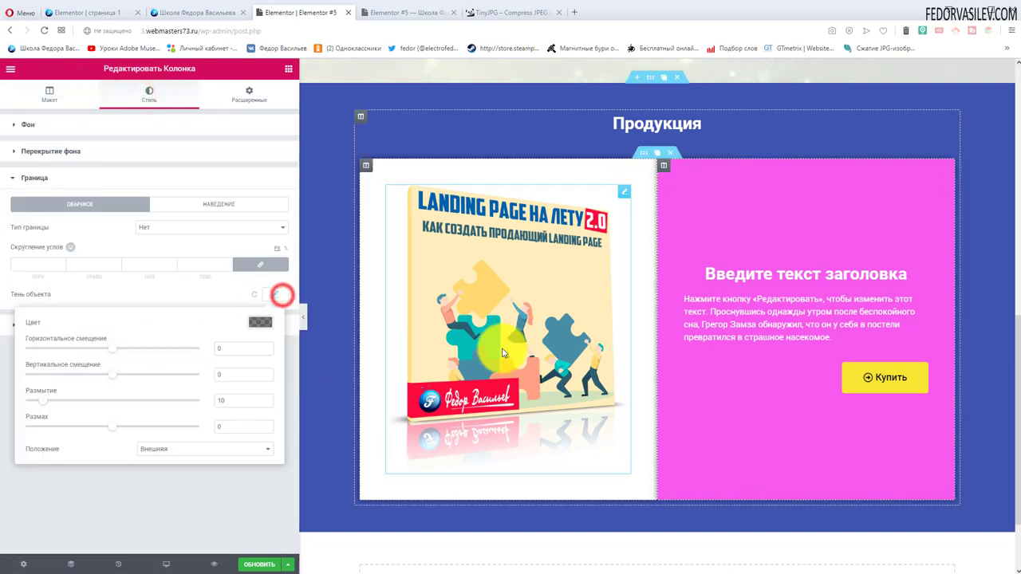
{"action": "left_click", "coordinate": [243, 567]}
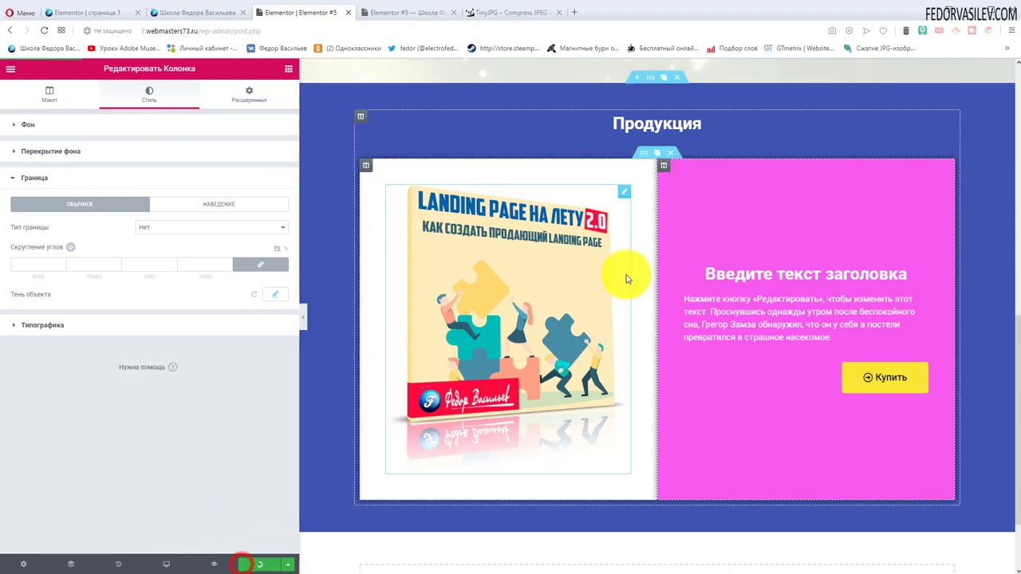
Review the updated live page from the top banner down to the Продукция section and its column shadows
{"action": "left_click", "coordinate": [404, 17]}
{"action": "scroll", "coordinate": [337, 224], "scroll_direction": "down", "scroll_amount": 6}
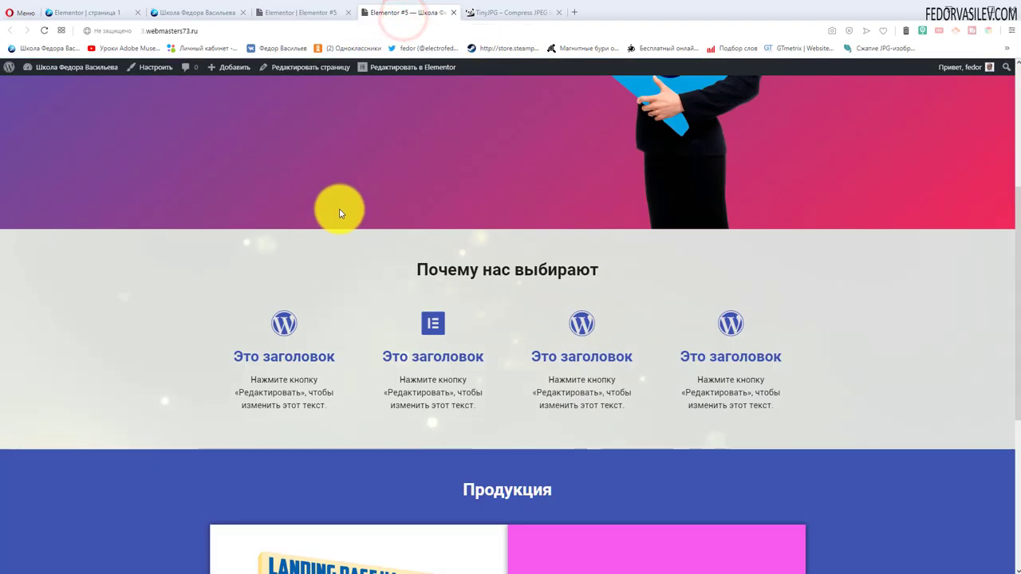
{"action": "scroll", "coordinate": [339, 209], "scroll_direction": "down", "scroll_amount": 1}
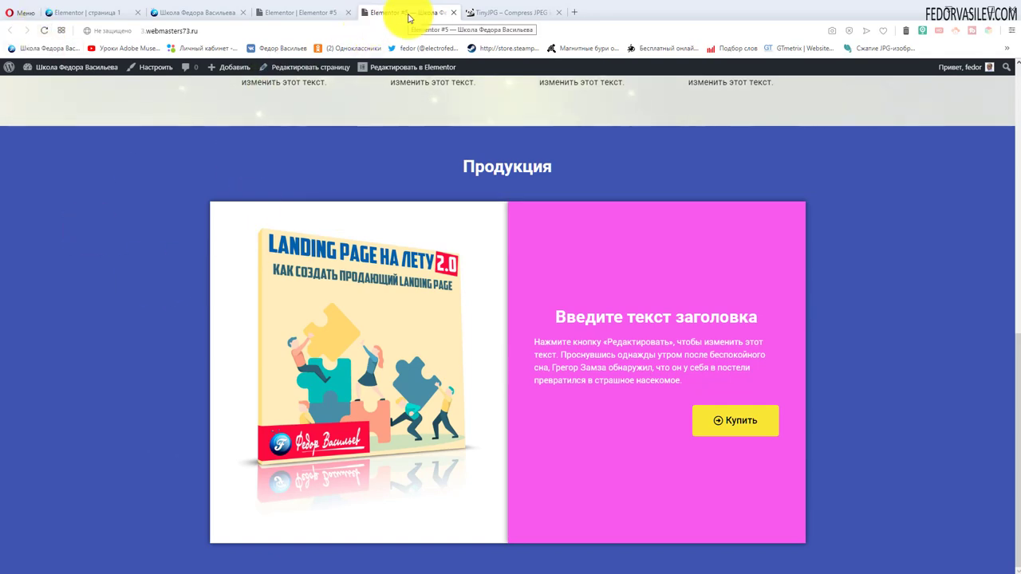
{"action": "scroll", "coordinate": [355, 175], "scroll_direction": "up", "scroll_amount": 7}
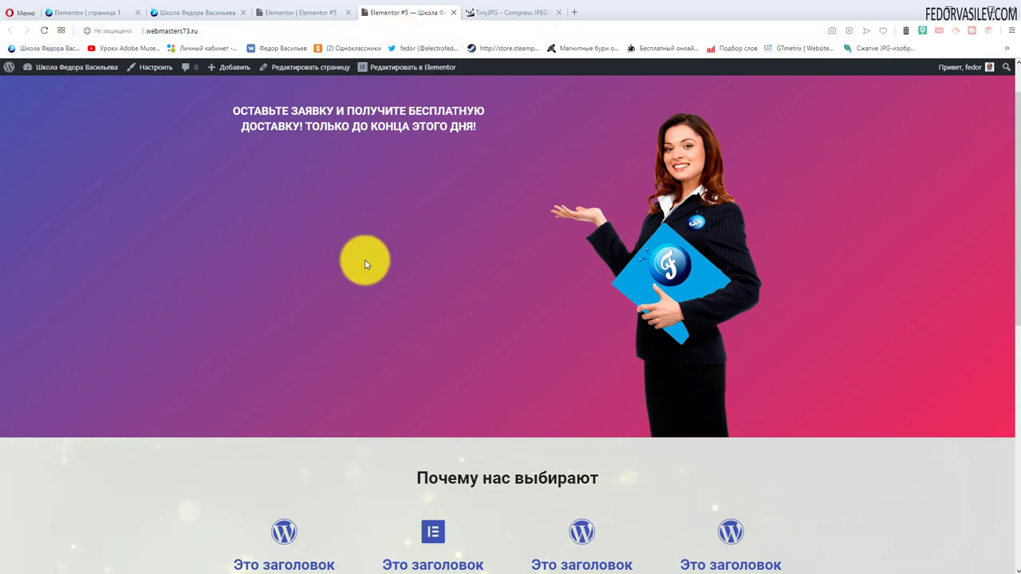
{"action": "scroll", "coordinate": [365, 263], "scroll_direction": "down", "scroll_amount": 6}
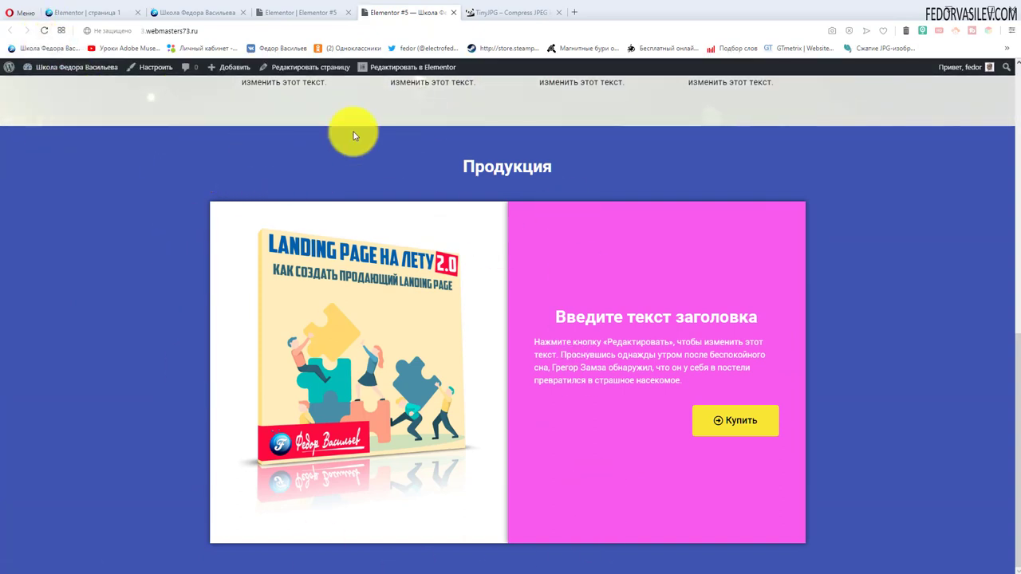
{"action": "scroll", "coordinate": [701, 212], "scroll_direction": "up", "scroll_amount": 7}
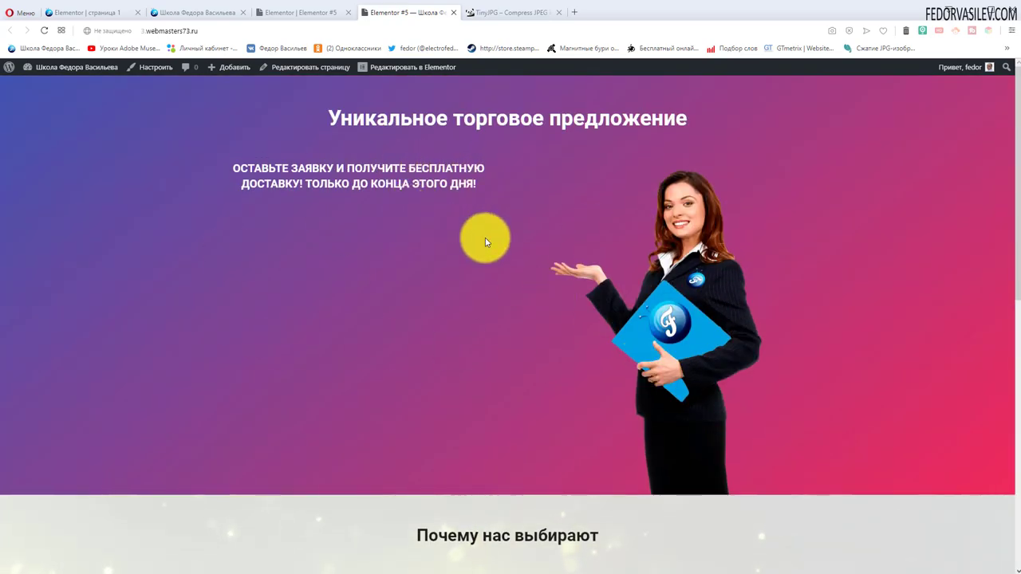
{"action": "scroll", "coordinate": [263, 209], "scroll_direction": "down", "scroll_amount": 7}
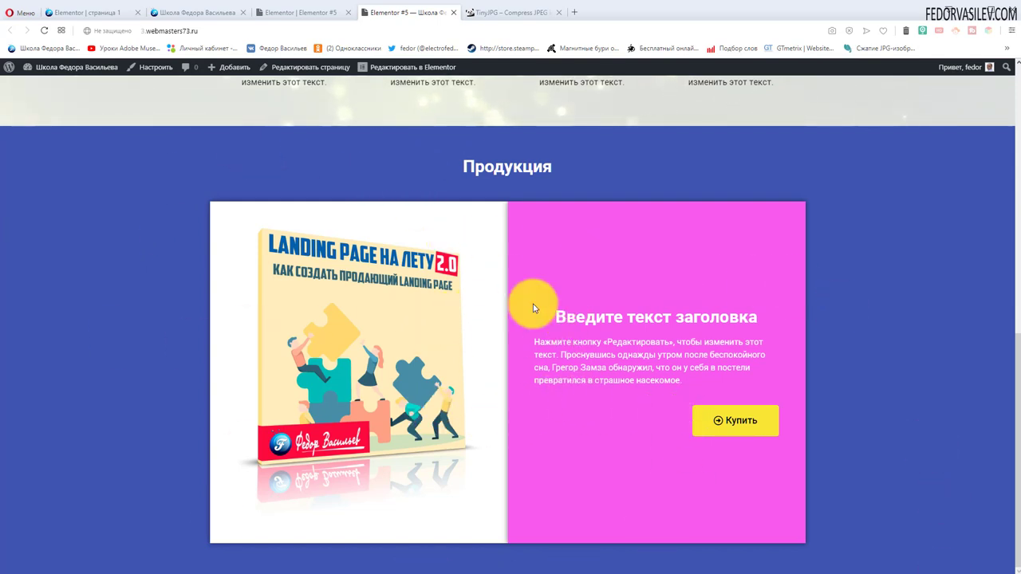
Back in the editor, duplicate the inner section holding the product image and pink text columns
{"action": "left_click", "coordinate": [301, 17]}
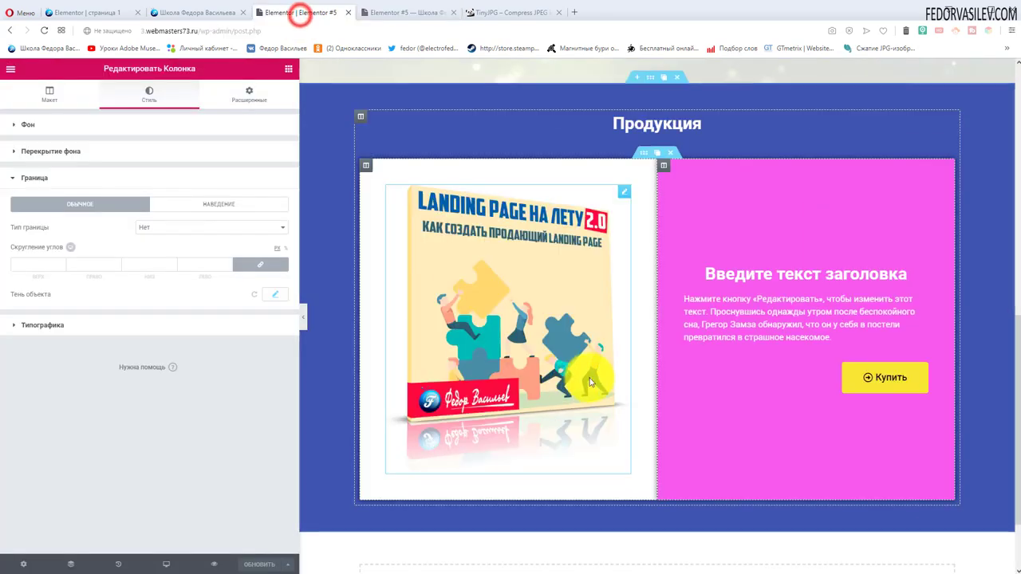
{"action": "left_click", "coordinate": [659, 159]}
{"action": "scroll", "coordinate": [611, 278], "scroll_direction": "down", "scroll_amount": 4}
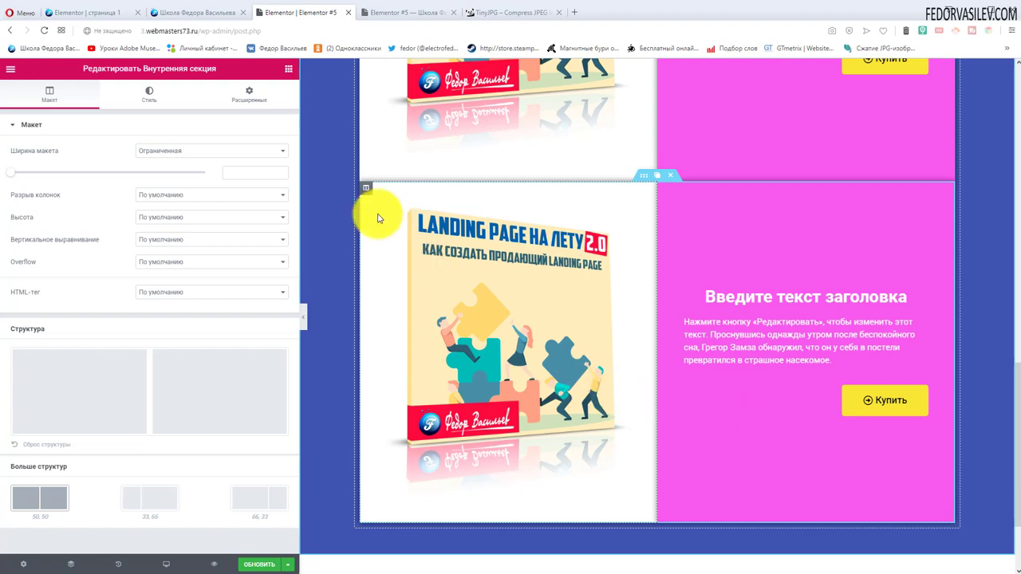
Compare the order of image and text columns in the sample page's product rows with the two rows in the editor
{"action": "left_click", "coordinate": [218, 14]}
{"action": "scroll", "coordinate": [344, 231], "scroll_direction": "down", "scroll_amount": 1}
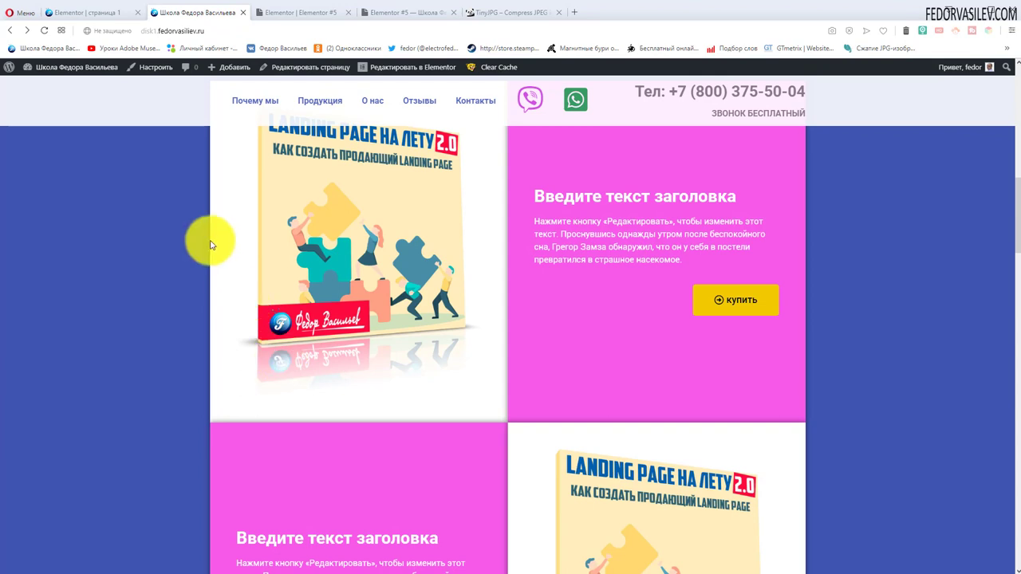
{"action": "scroll", "coordinate": [579, 310], "scroll_direction": "down", "scroll_amount": 3}
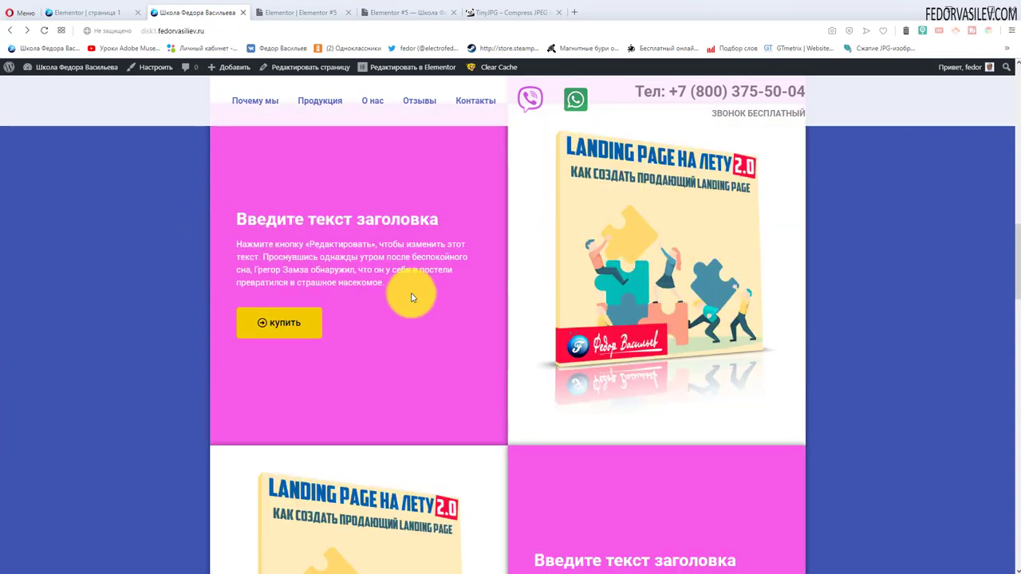
{"action": "left_click", "coordinate": [291, 12]}
{"action": "scroll", "coordinate": [372, 159], "scroll_direction": "up", "scroll_amount": 4}
{"action": "scroll", "coordinate": [454, 231], "scroll_direction": "down", "scroll_amount": 3}
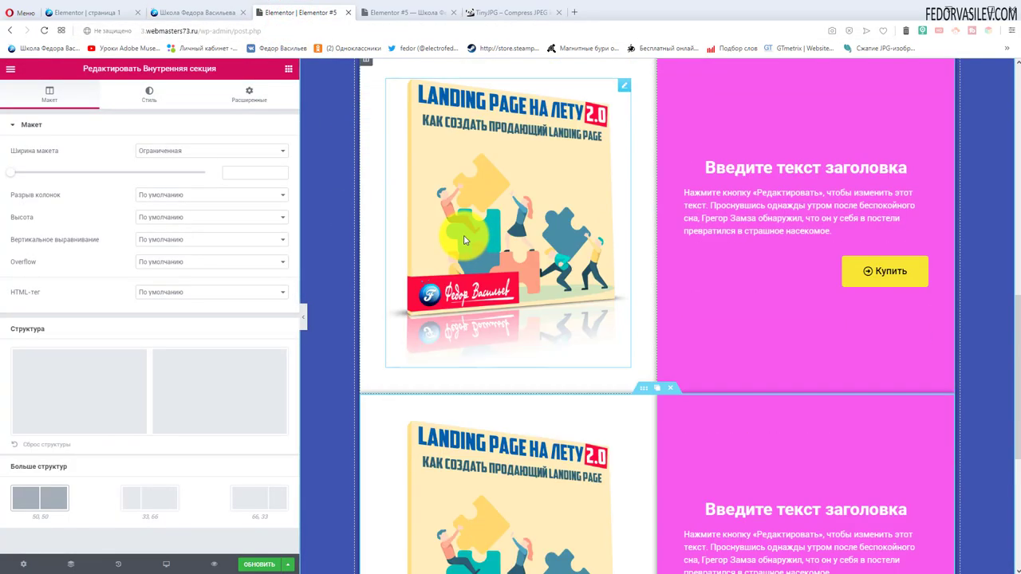
{"action": "scroll", "coordinate": [459, 263], "scroll_direction": "up", "scroll_amount": 4}
{"action": "scroll", "coordinate": [741, 239], "scroll_direction": "down", "scroll_amount": 5}
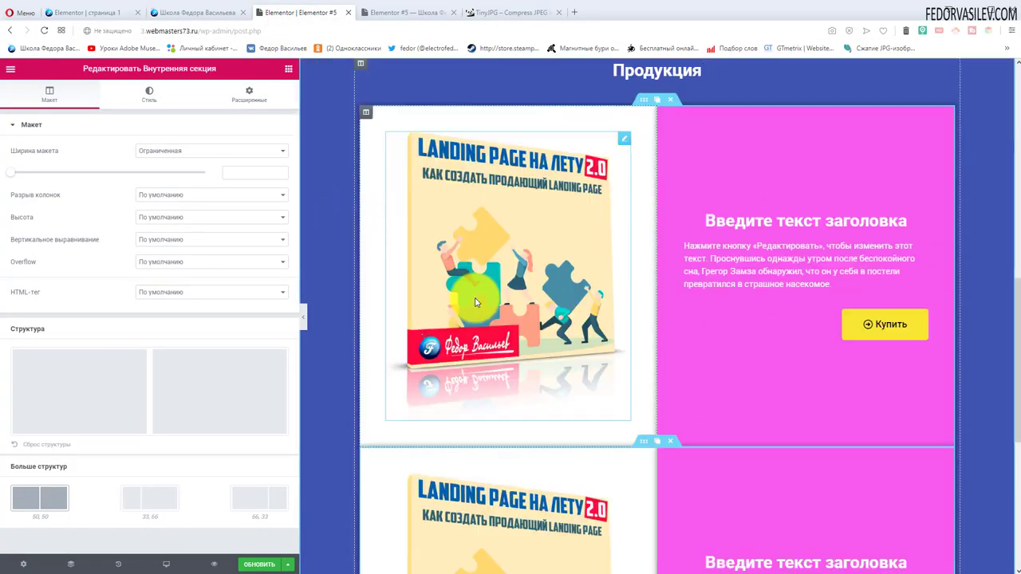